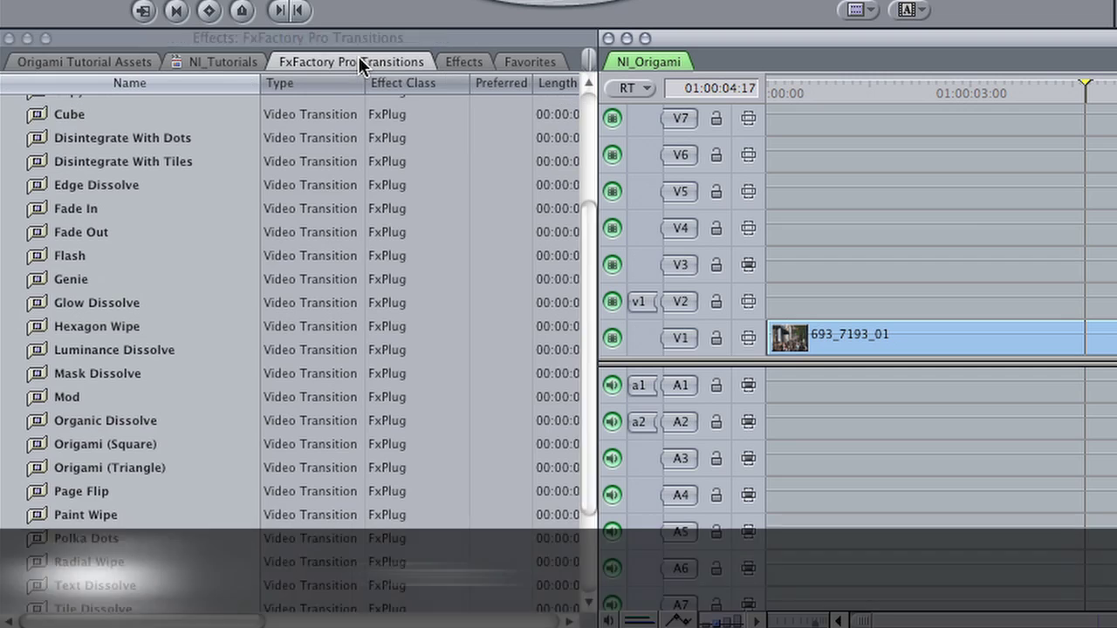
Drop the Origami (Square) transition from FxFactory Pro Transitions onto the cut between the first two clips.
left_click(358, 56)
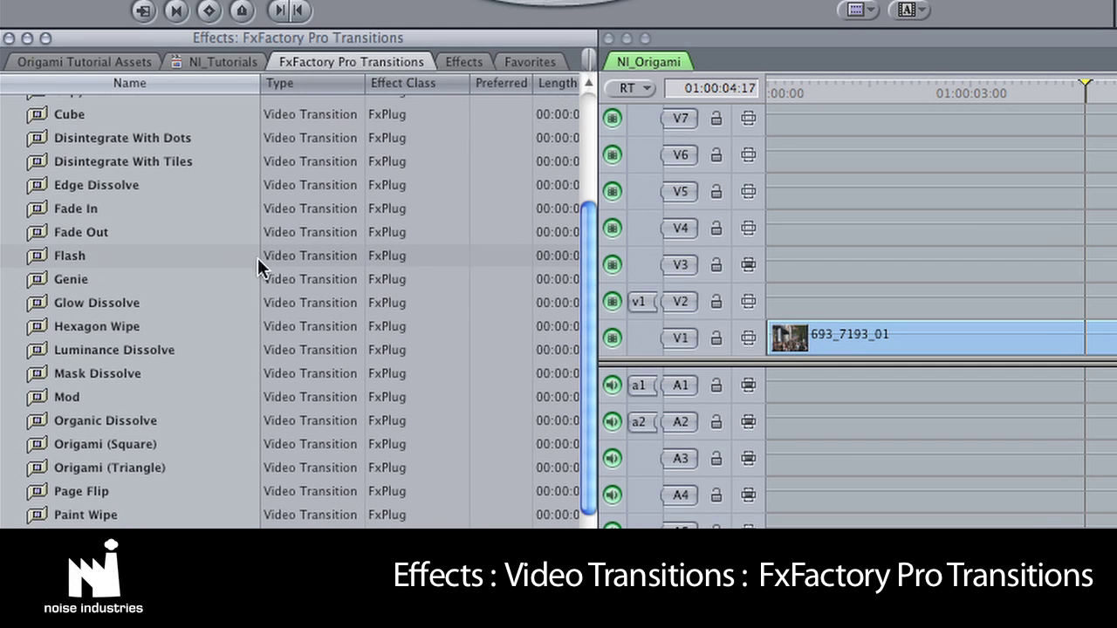
scroll(218, 301, "down", 4)
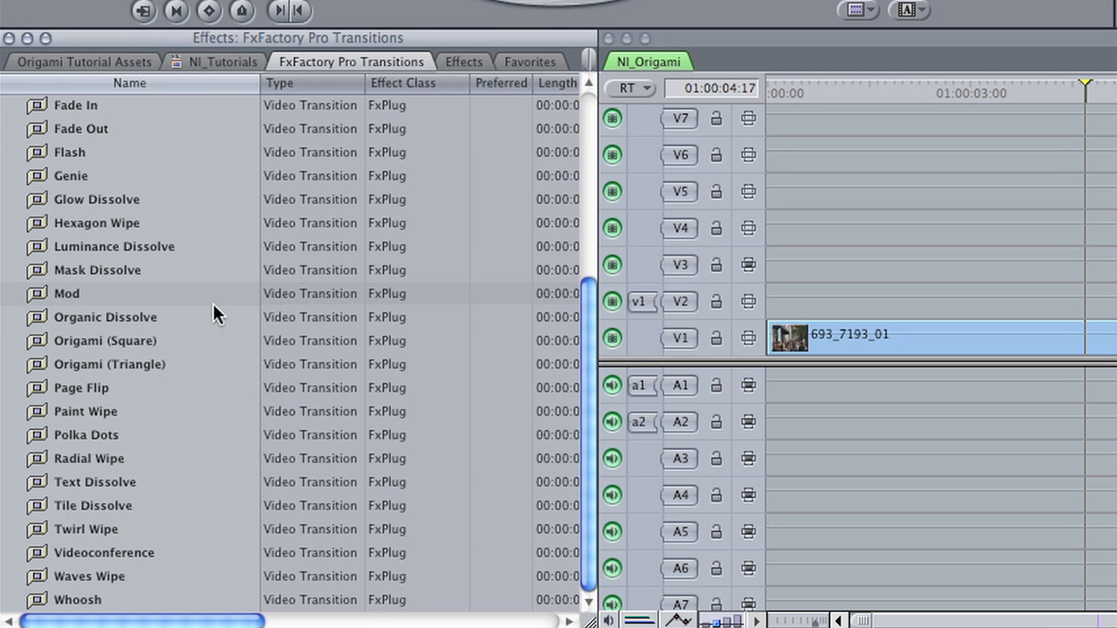
left_click_drag(91, 346, 1116, 310)
left_click_drag(664, 312, 628, 333)
Set the Origami (Square) transition's duration to 1:12 and play it back.
right_click(626, 342)
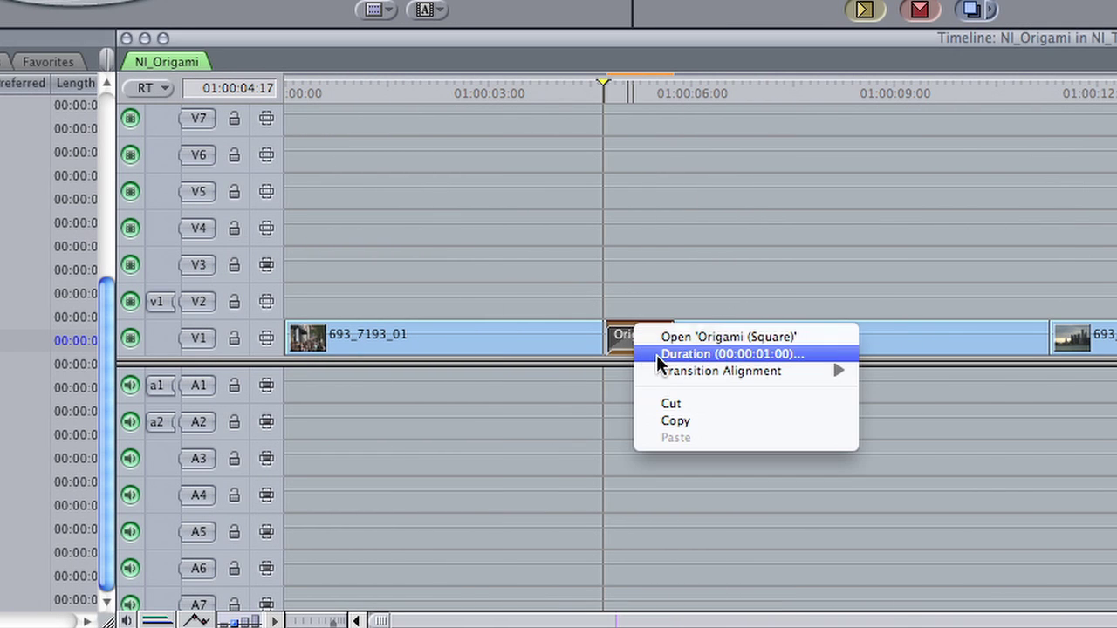
left_click(657, 354)
type("1")
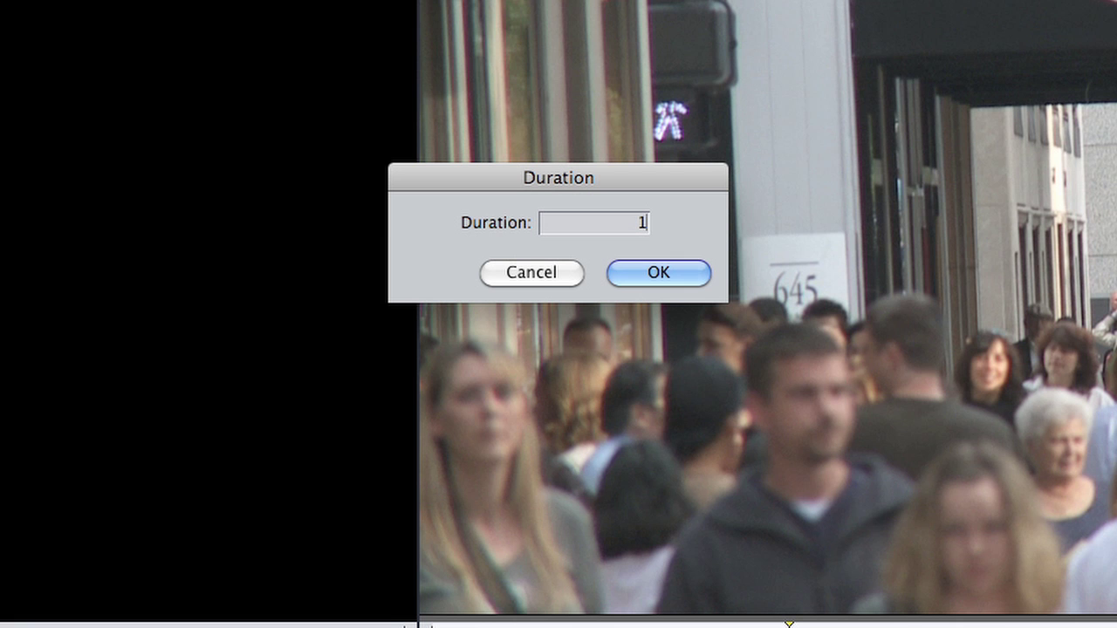
type(":12")
key("Tab")
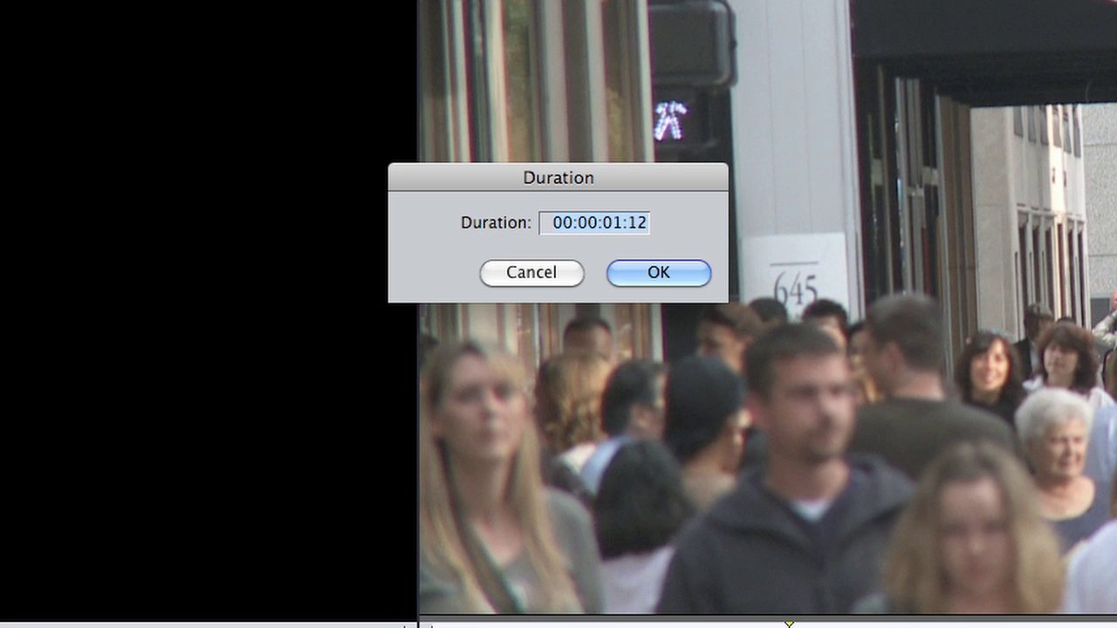
key("Return")
key("space")
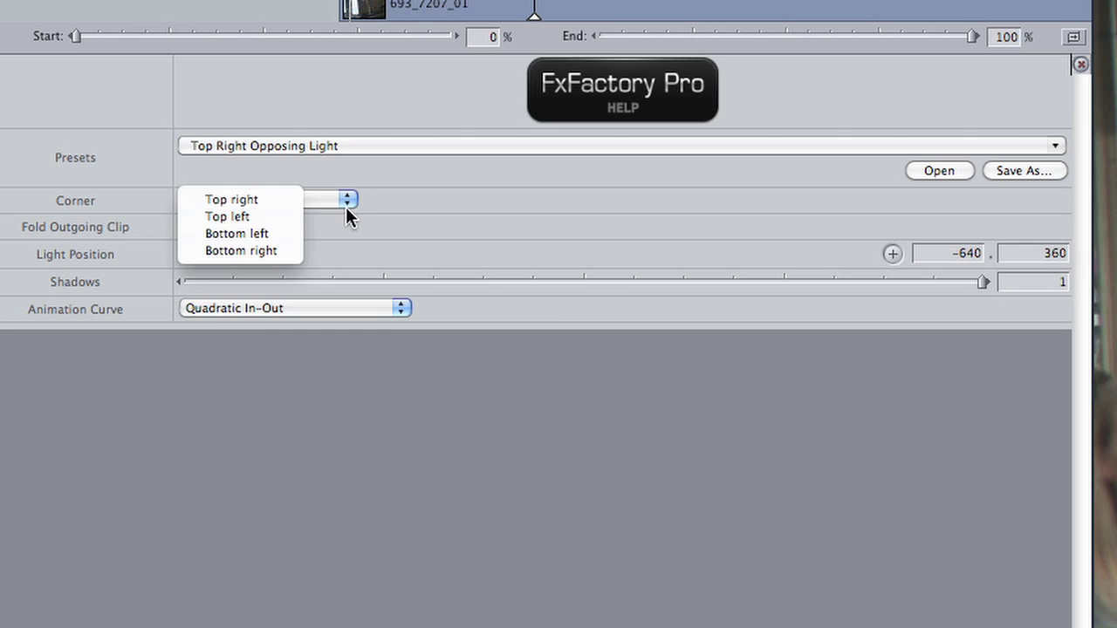
Keep the fold corner at Top right, toggle Fold Outgoing Clip, and drag Shadows down to 0.18.
left_click(346, 207)
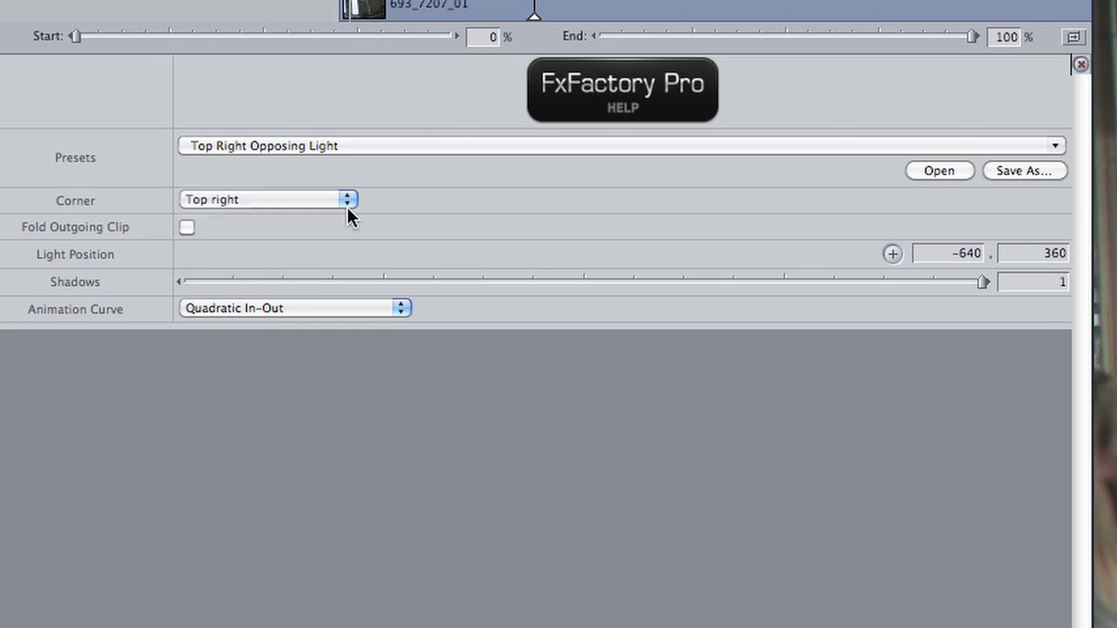
left_click(187, 227)
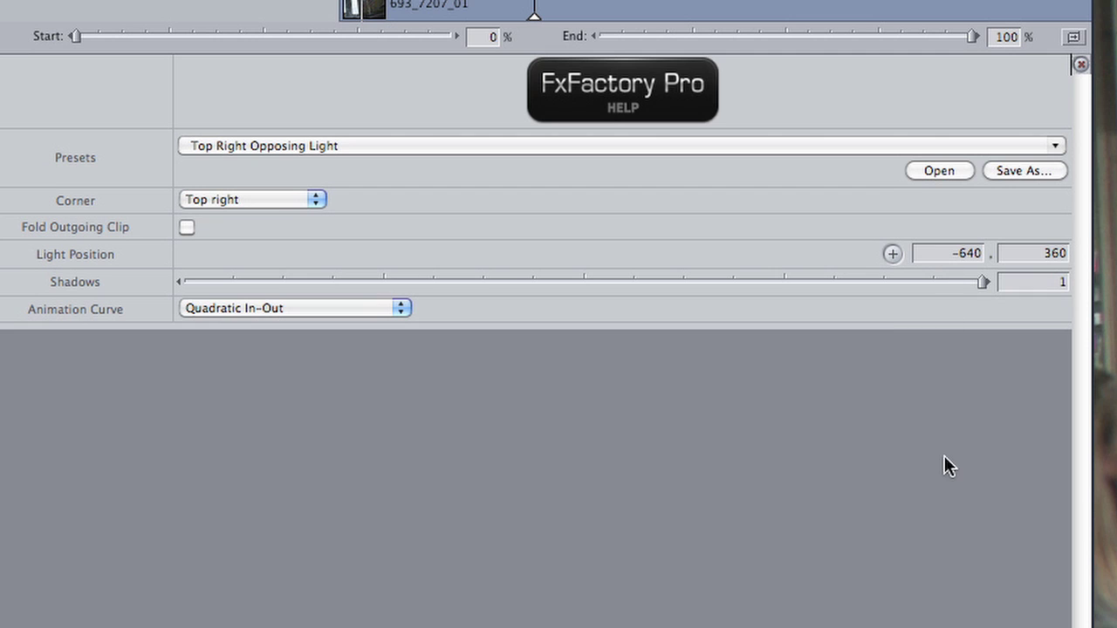
left_click_drag(984, 282, 401, 309)
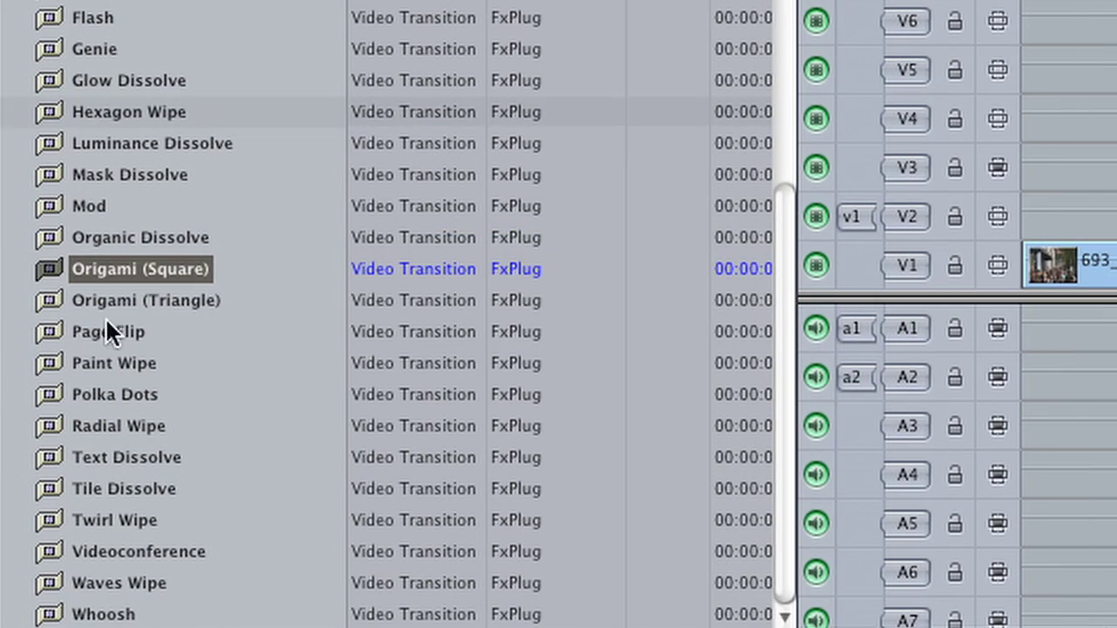
Drag the Origami (Triangle) transition from the FxFactory Pro Transitions bin onto the timeline clip.
left_click(131, 299)
left_click_drag(131, 296, 714, 547)
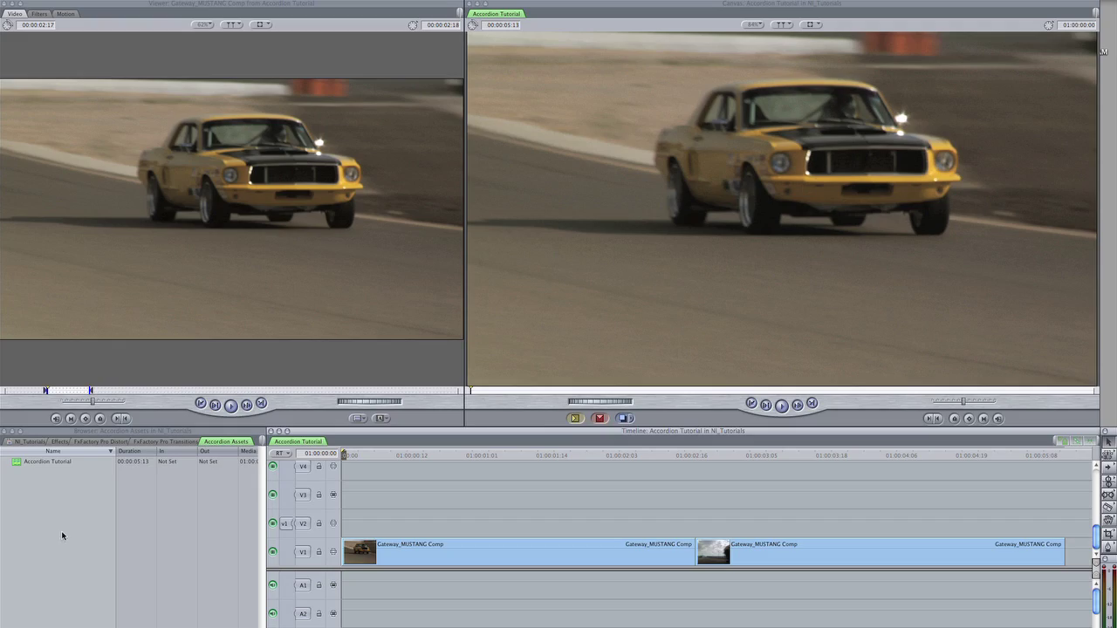
Add Accordion from FxFactory Pro Transitions between the Gateway_MUSTANG Comp clips and play it from before the cut.
left_click(57, 505)
left_click(141, 442)
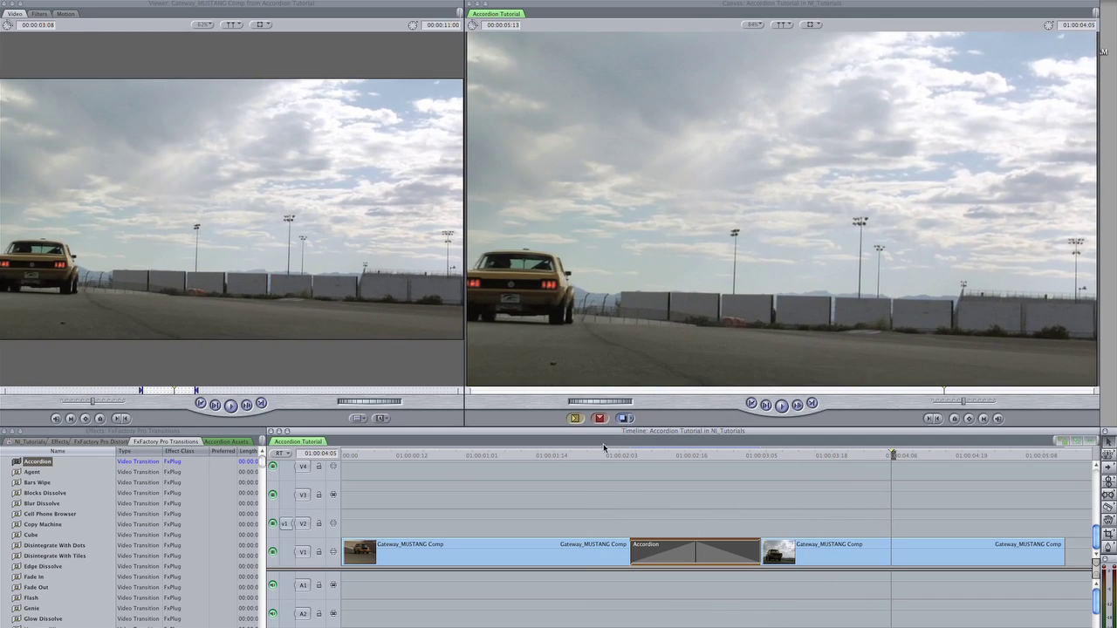
left_click(582, 454)
key("space")
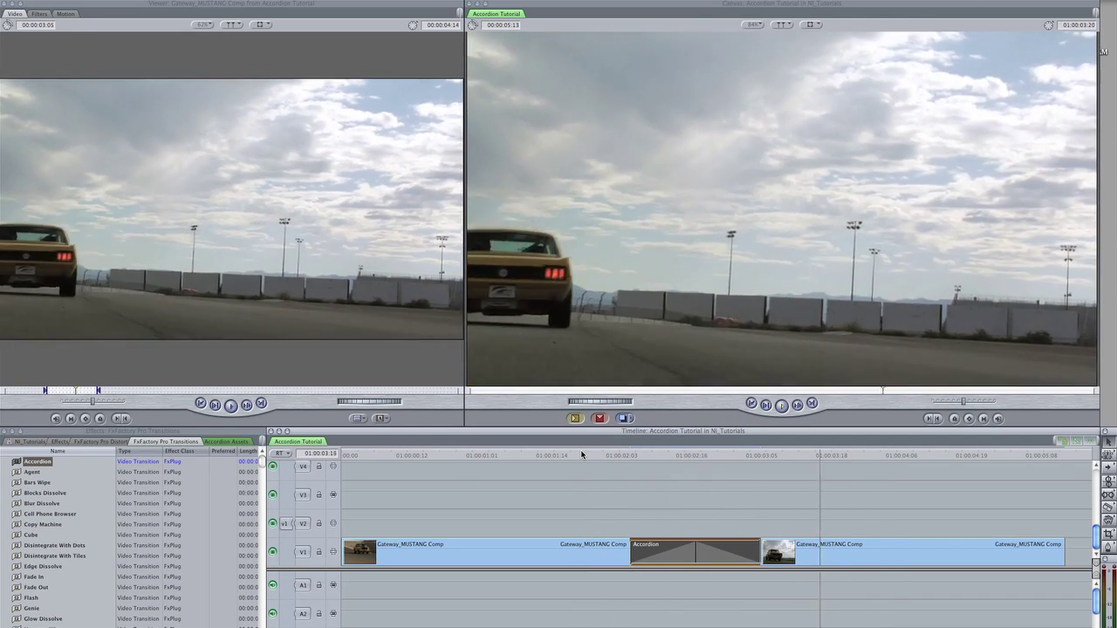
left_click(653, 530)
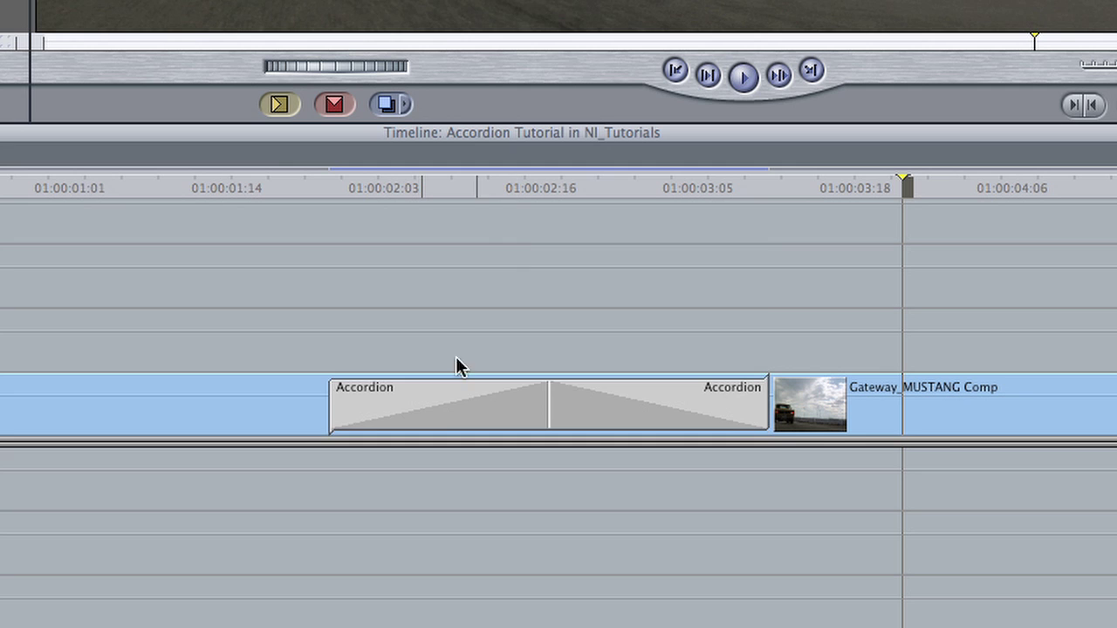
Open the Accordion transition's parameters and try the Falling Down and Window Blinds presets.
left_click(444, 405)
double_click(444, 405)
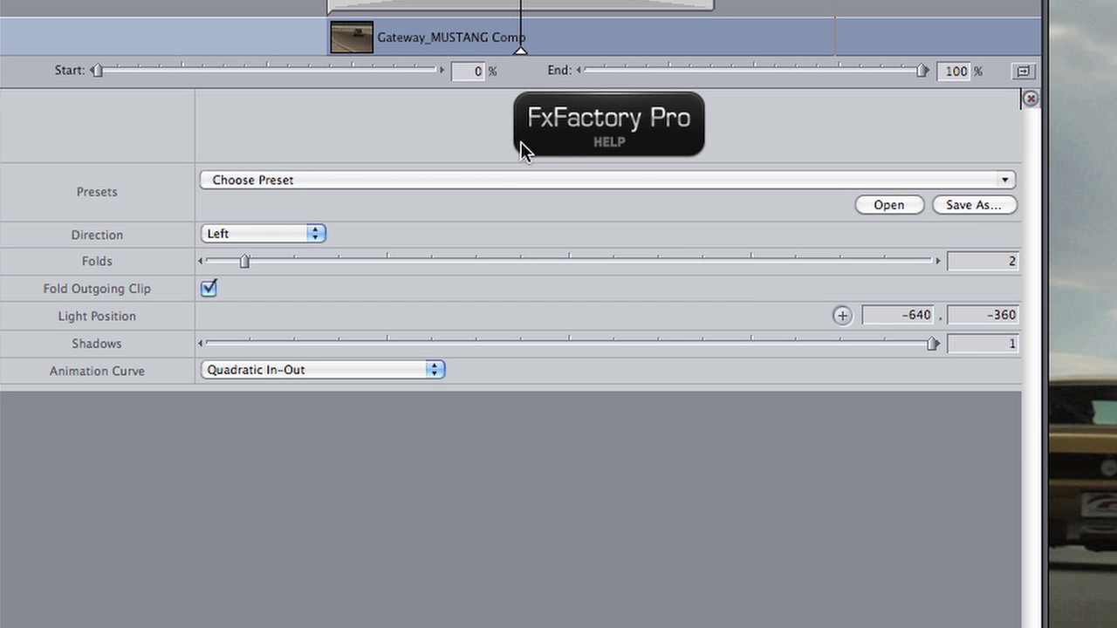
left_click(496, 179)
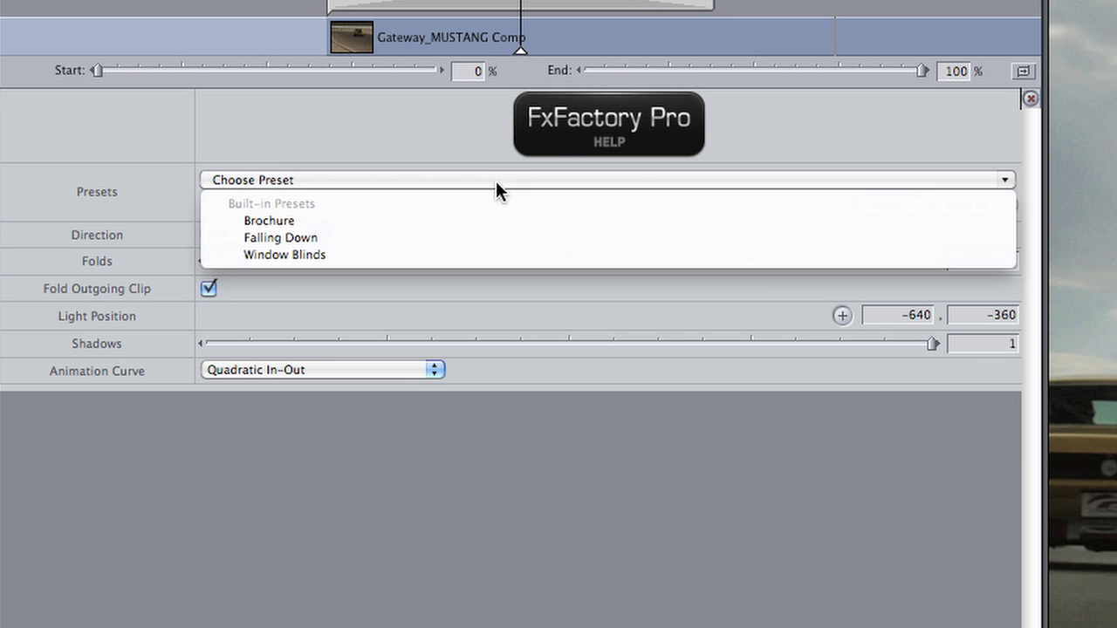
left_click(495, 237)
key("space")
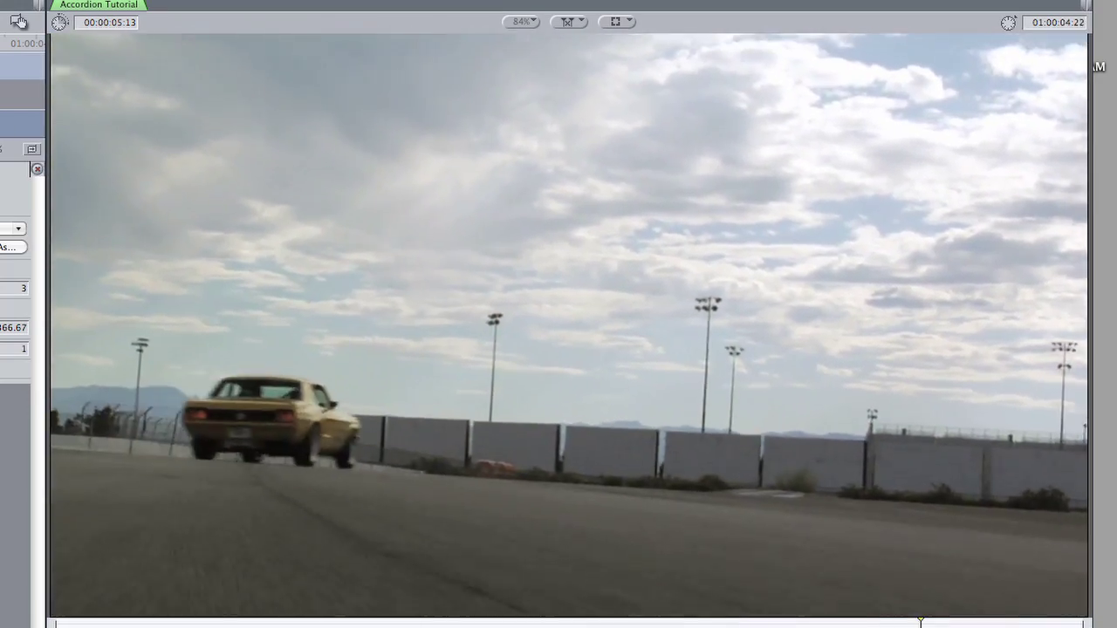
left_click(457, 183)
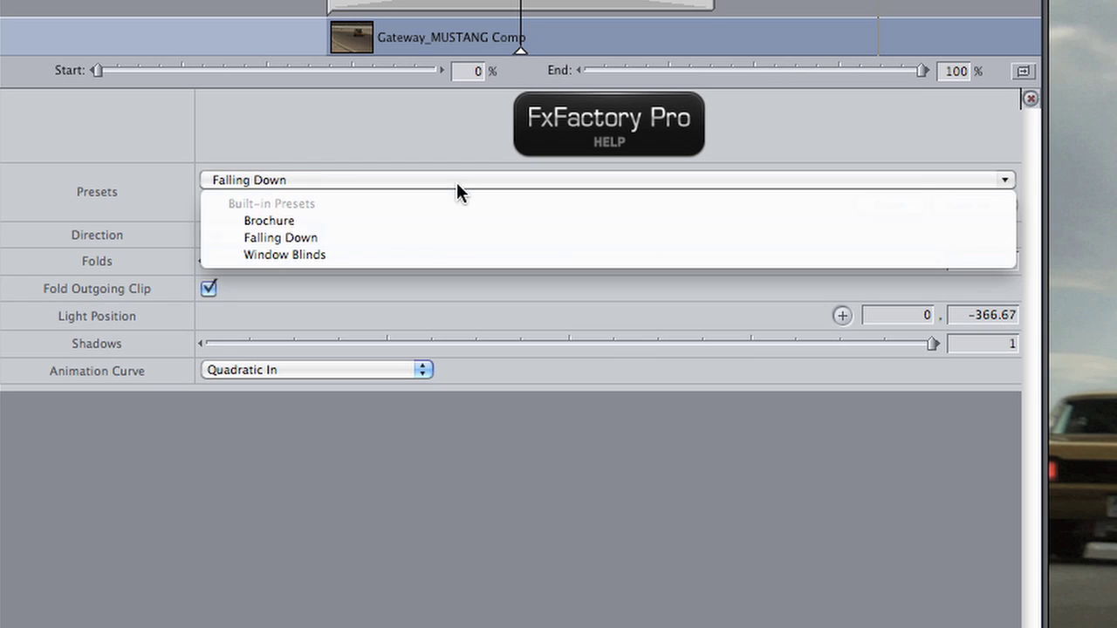
left_click(458, 252)
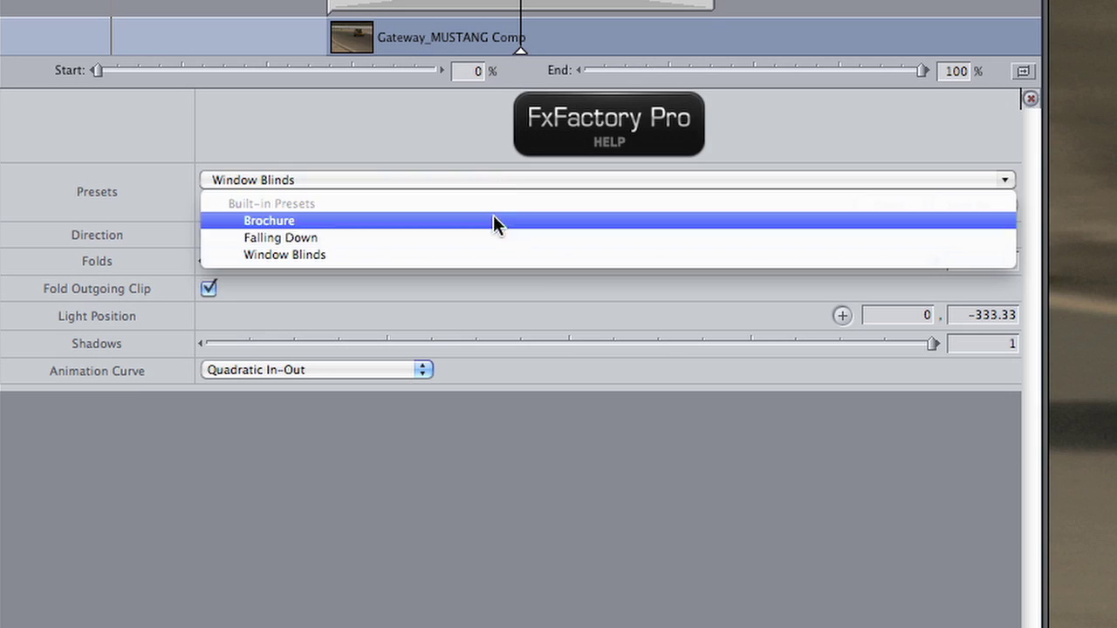
Apply the Brochure preset, set Direction to Left, and lower Shadows to 0.83.
left_click(493, 222)
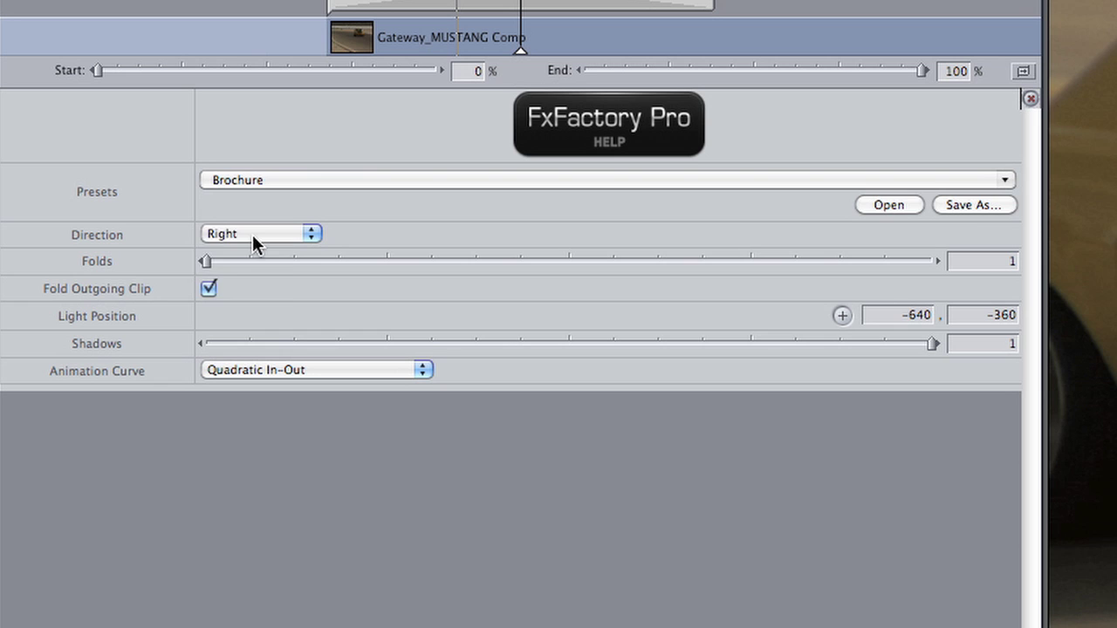
left_click(116, 175)
left_click(117, 185)
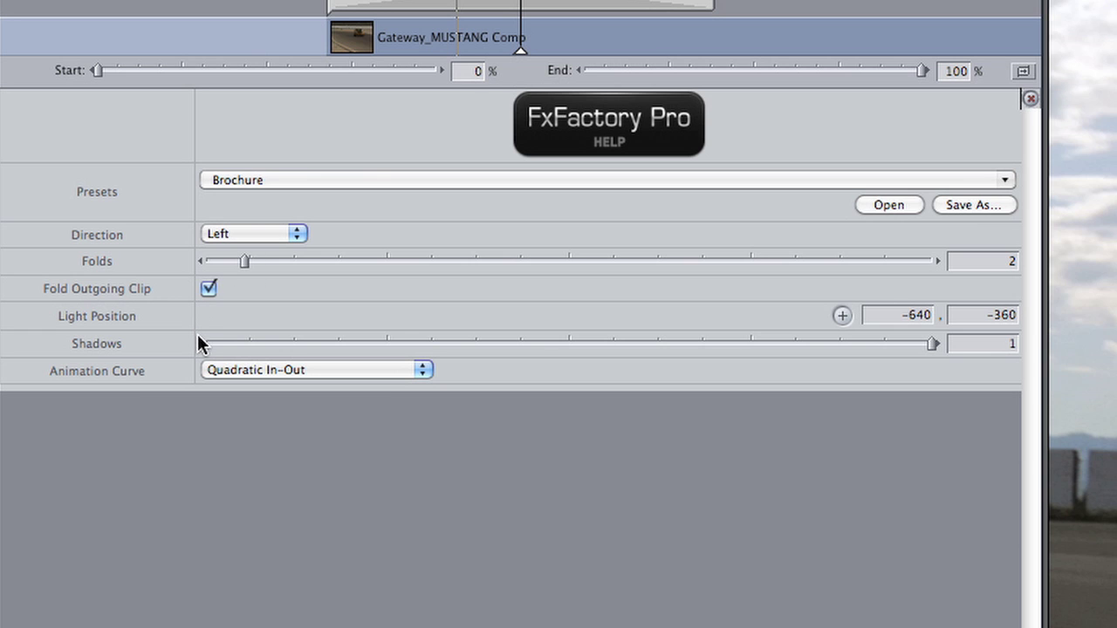
left_click_drag(924, 344, 733, 342)
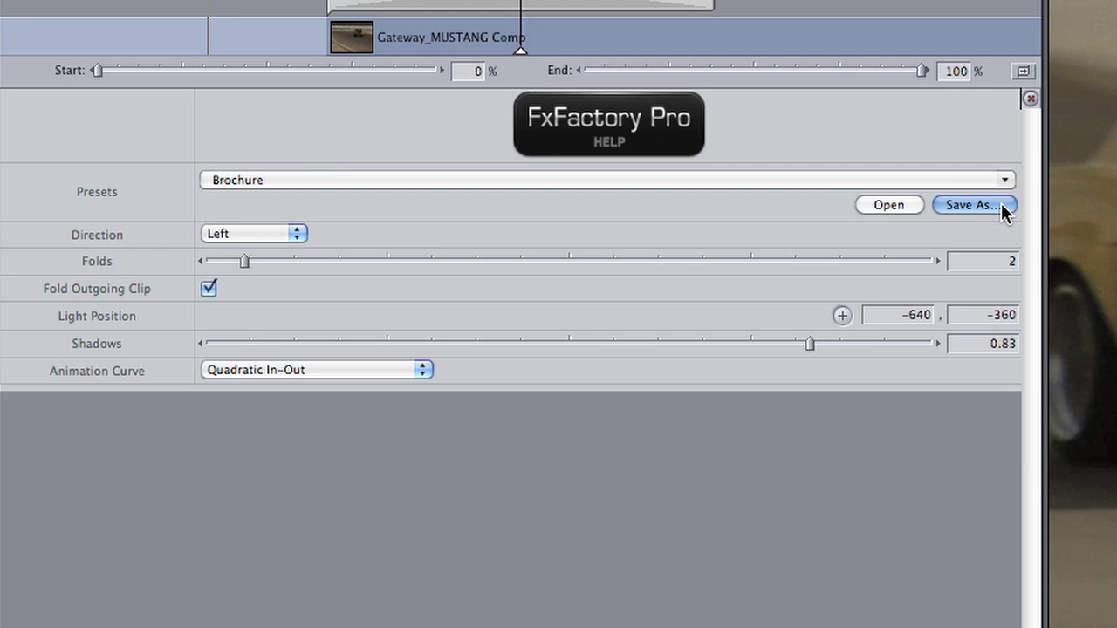
Save the current Accordion settings as a new preset named 'Car Accordion'.
left_click(1001, 206)
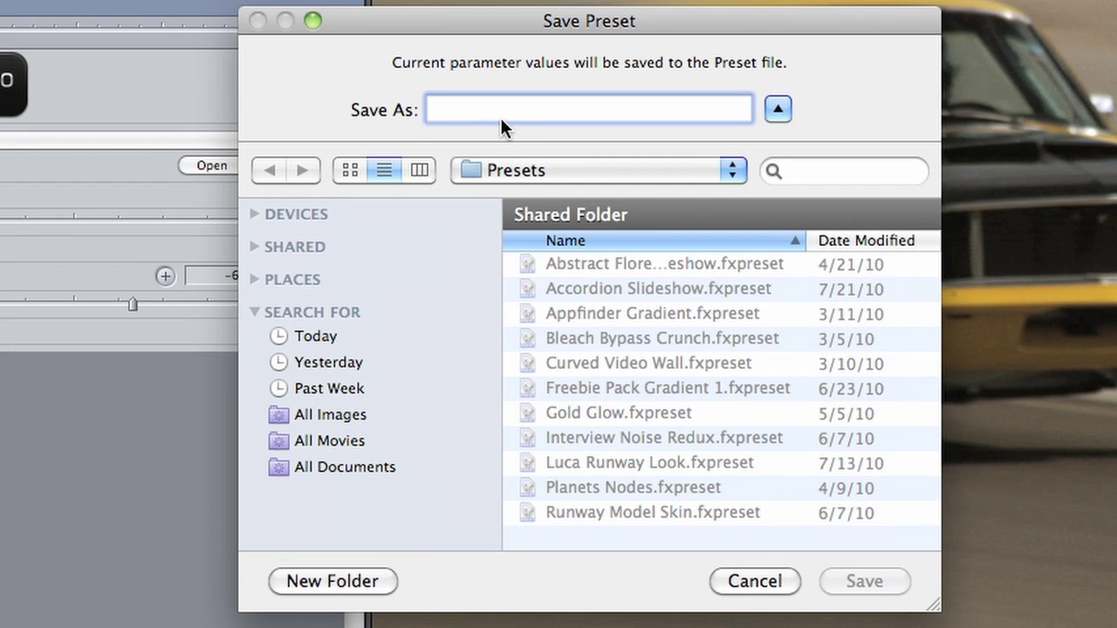
type("Car Accordion")
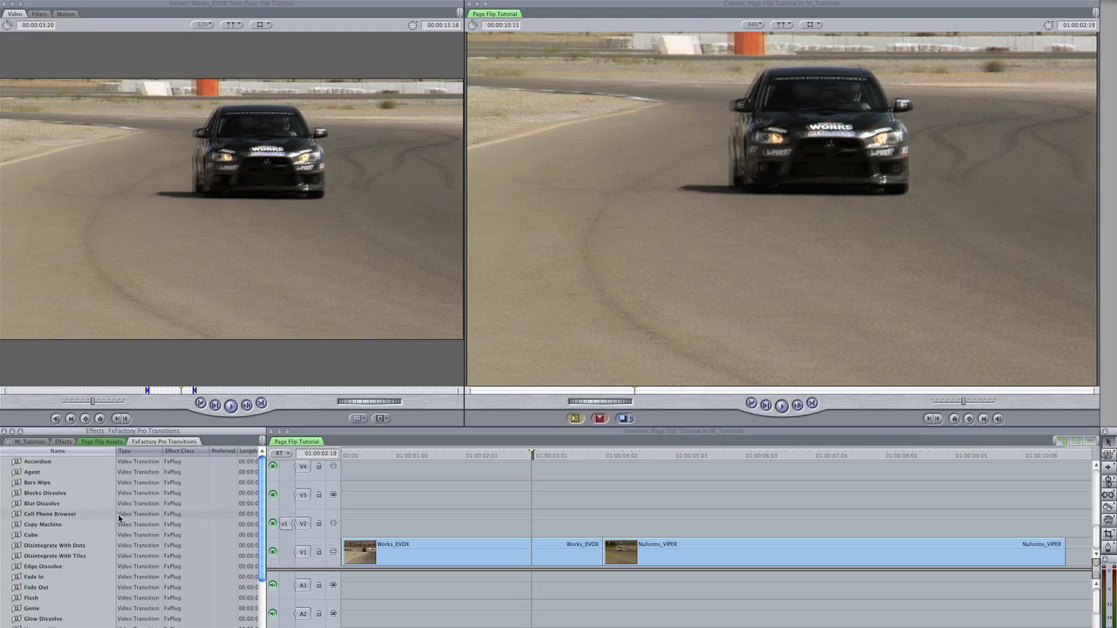
Drop Page Flip between Works_EVOX and Nuforms_VIPER, then play it and replay from before the edit.
scroll(253, 521, "down", 5)
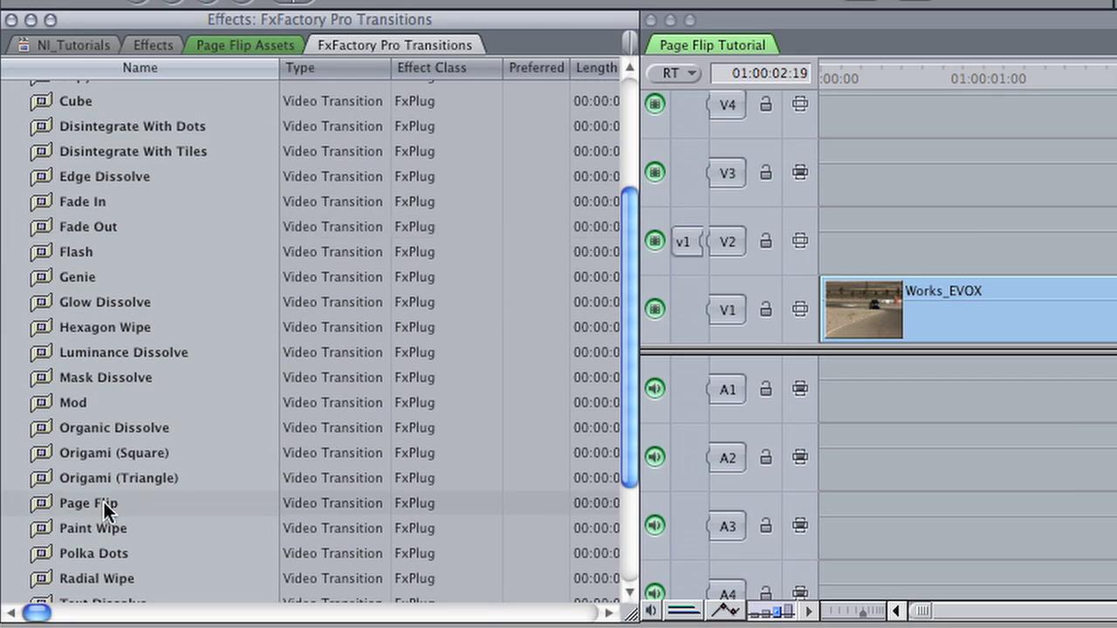
left_click_drag(42, 627, 602, 546)
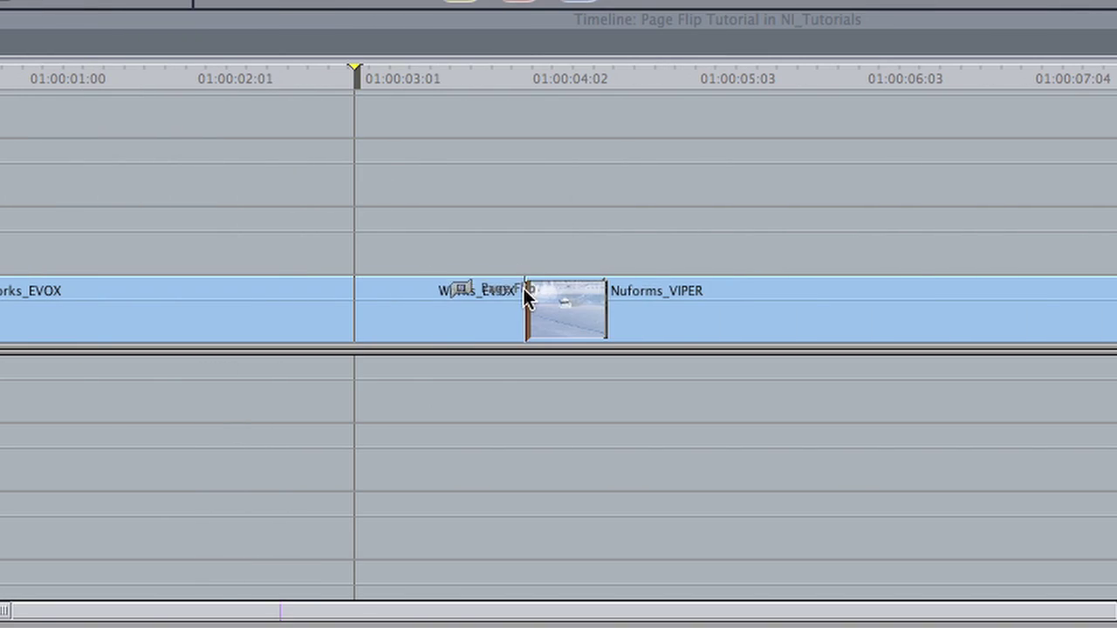
left_click_drag(526, 297, 516, 303)
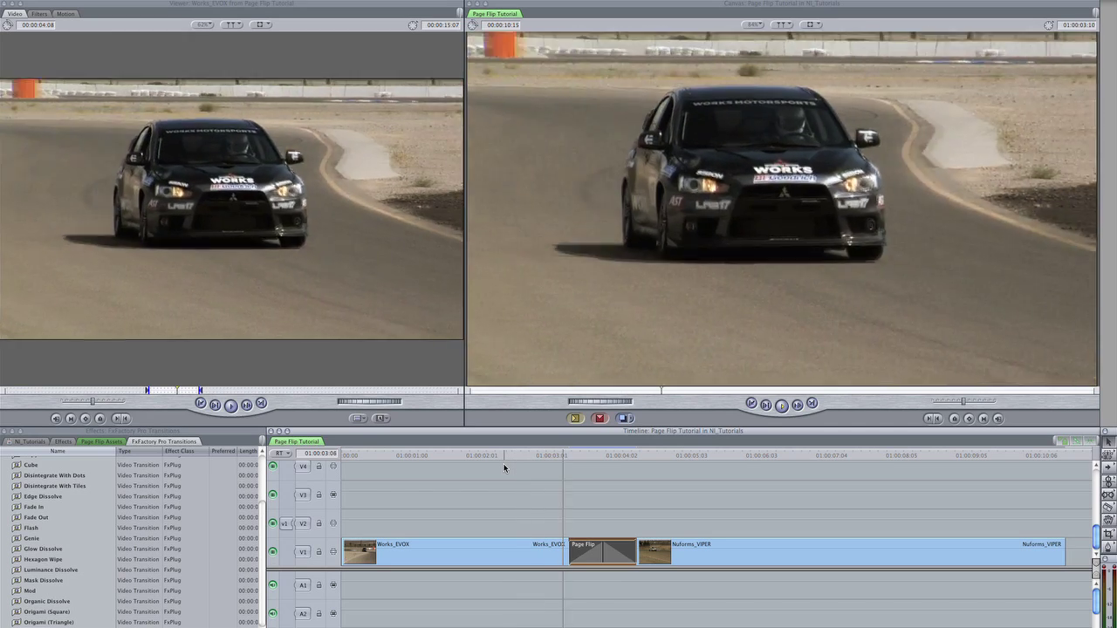
key("space")
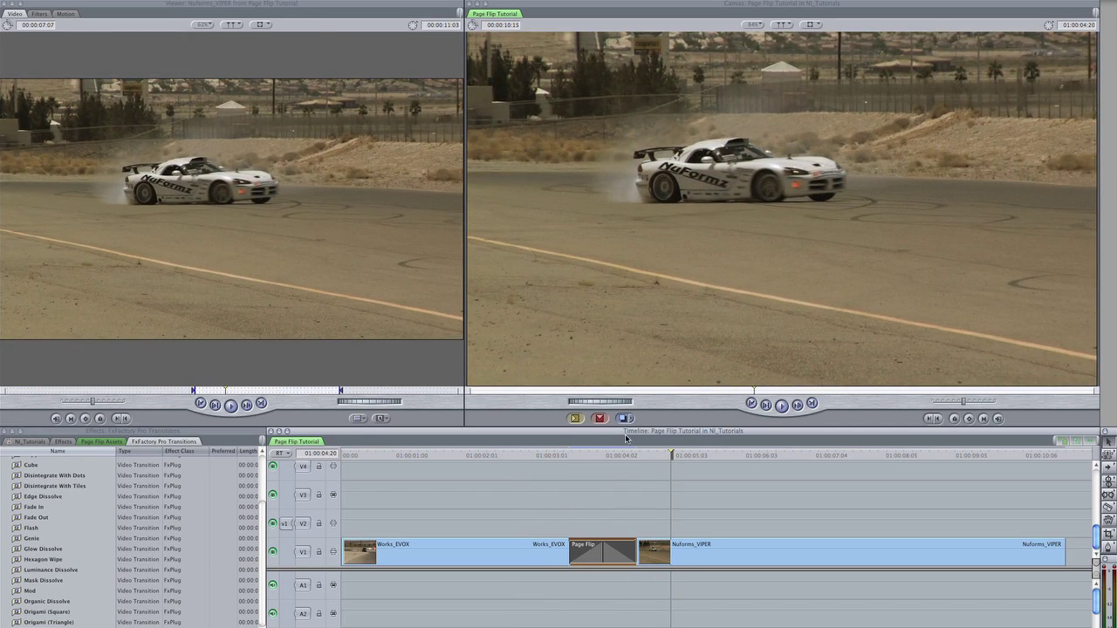
left_click(548, 454)
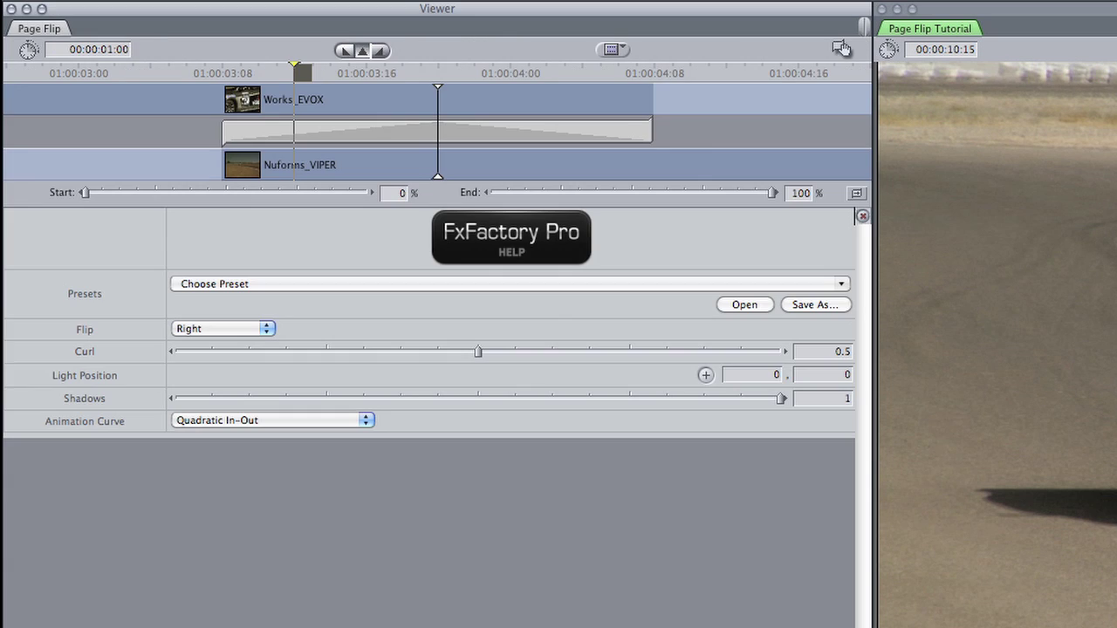
Apply the Straight Page preset, set the duration to 2:00, and set Flip to Left.
left_click(491, 282)
left_click(481, 330)
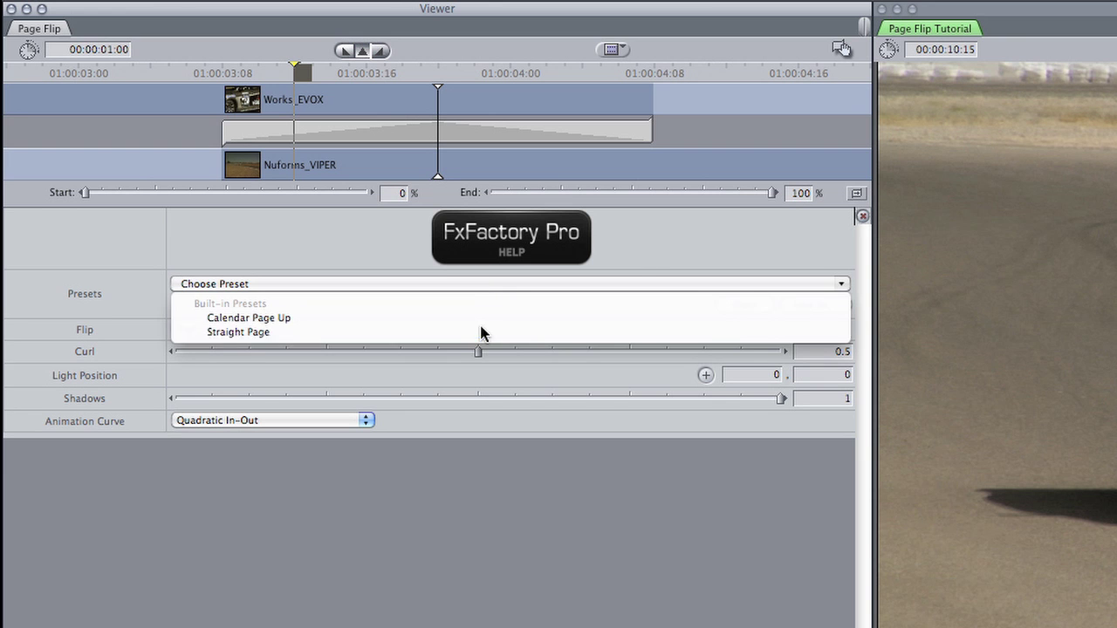
right_click(577, 552)
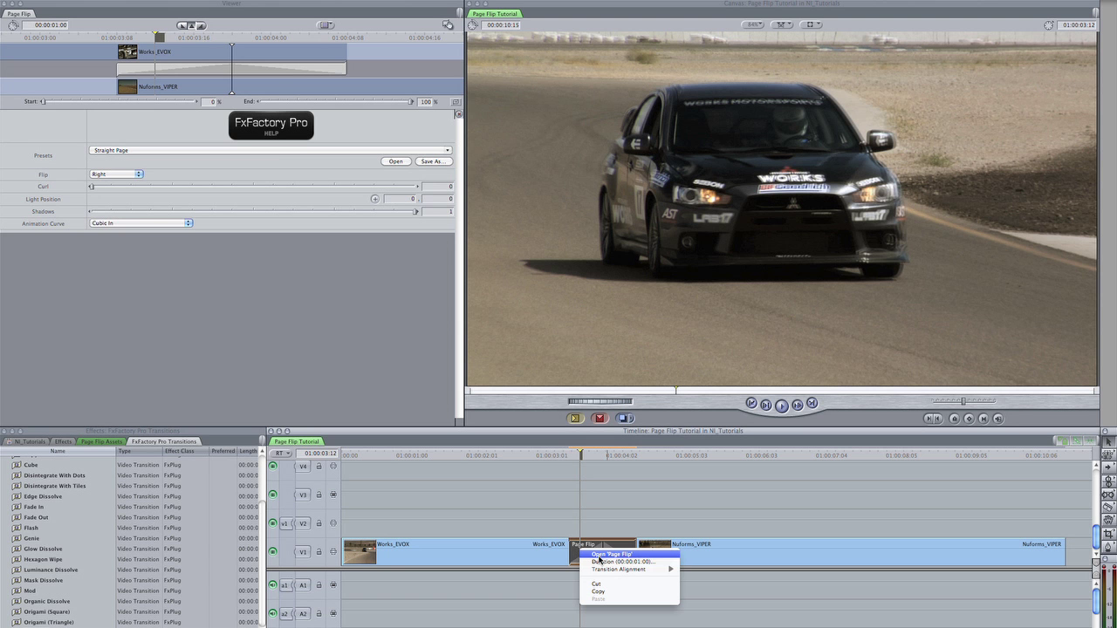
left_click(600, 559)
type("200")
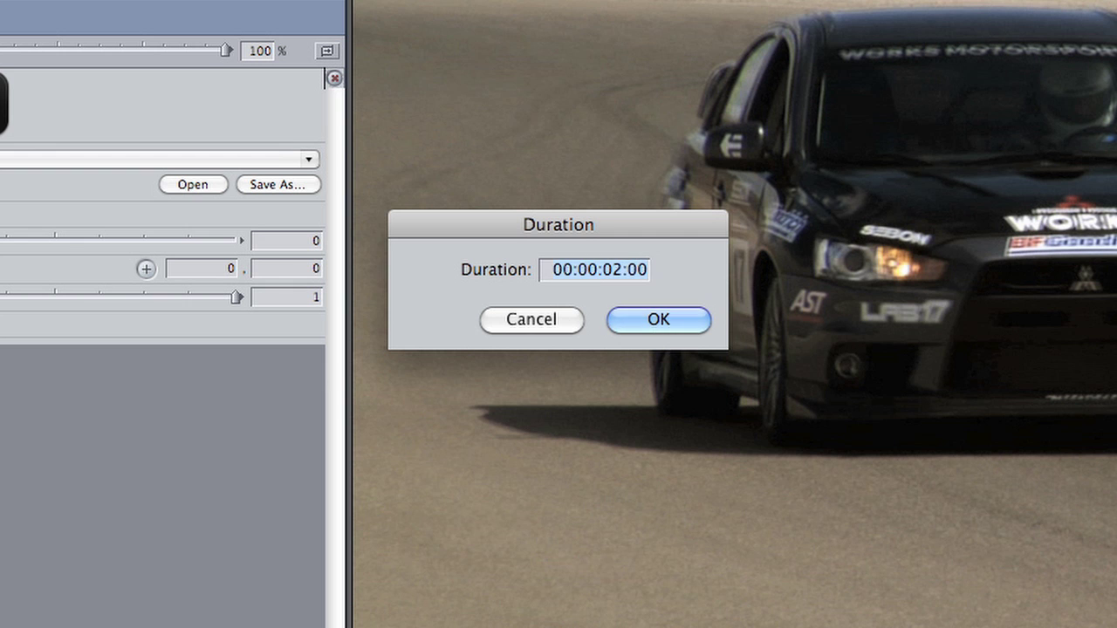
key("Return")
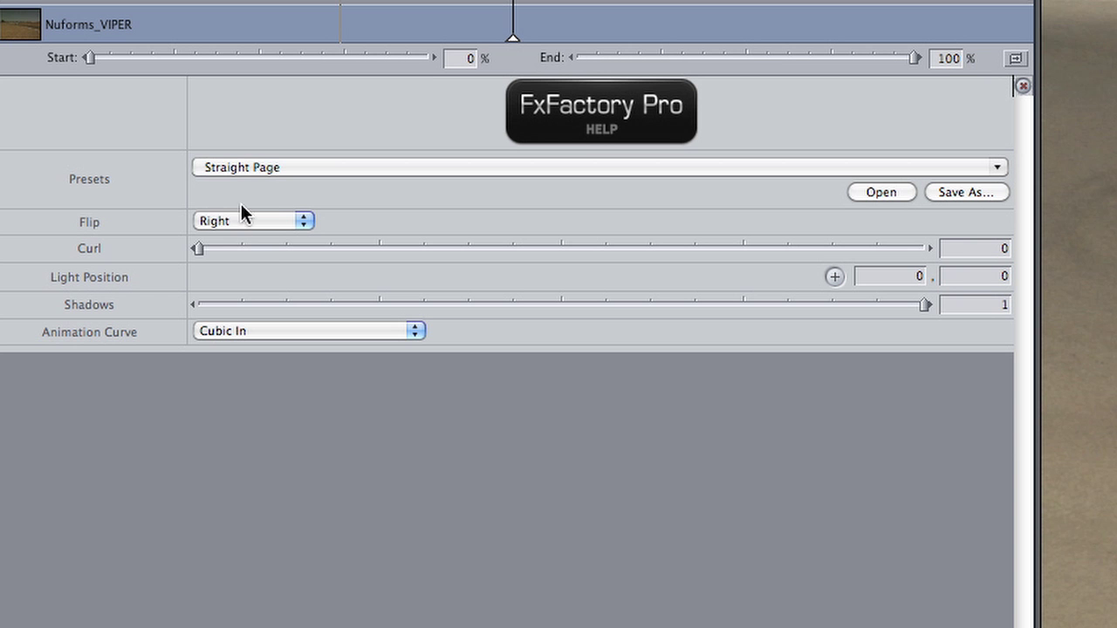
left_click(235, 218)
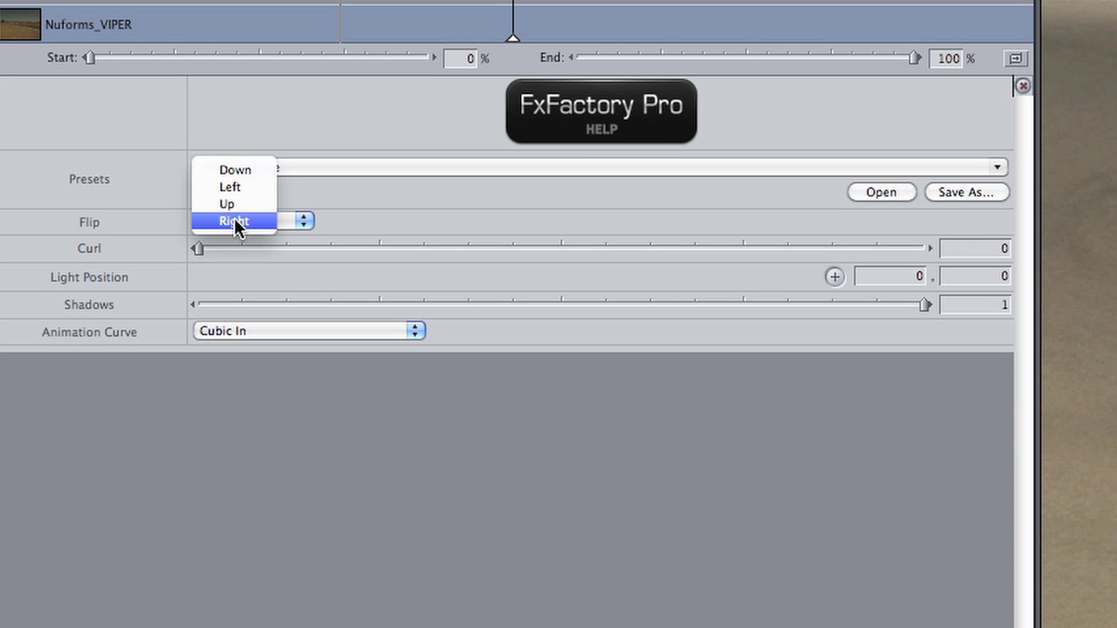
left_click(244, 189)
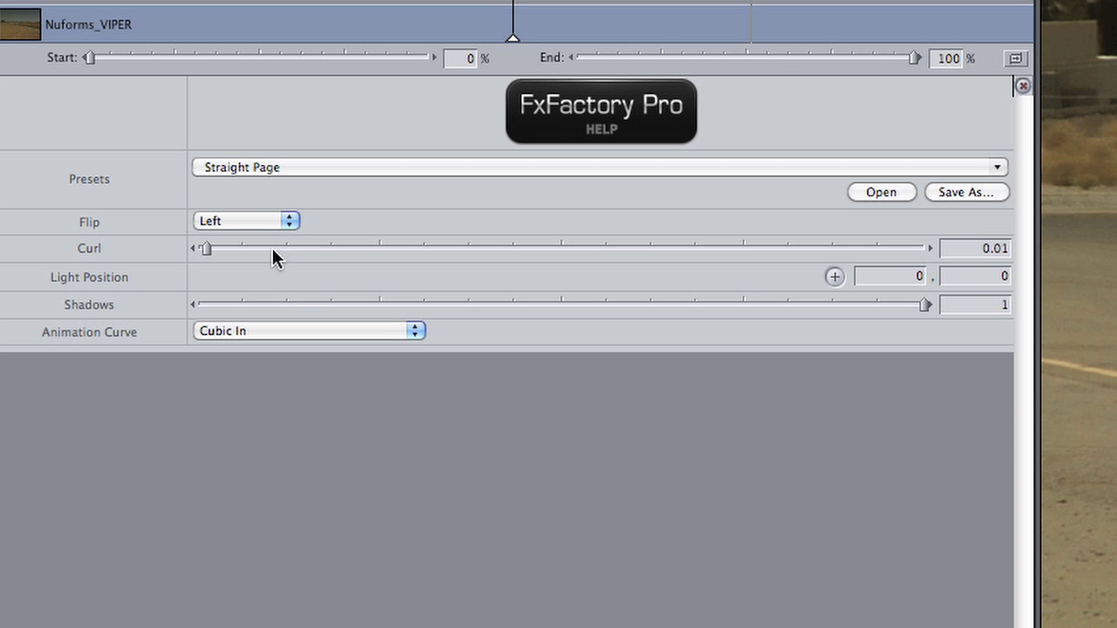
Set Curl to 0.12, adjust Shadows, choose the Exponential In-Out curve, and open the FxFactory Pro help.
left_click_drag(272, 250, 314, 266)
left_click_drag(288, 305, 854, 305)
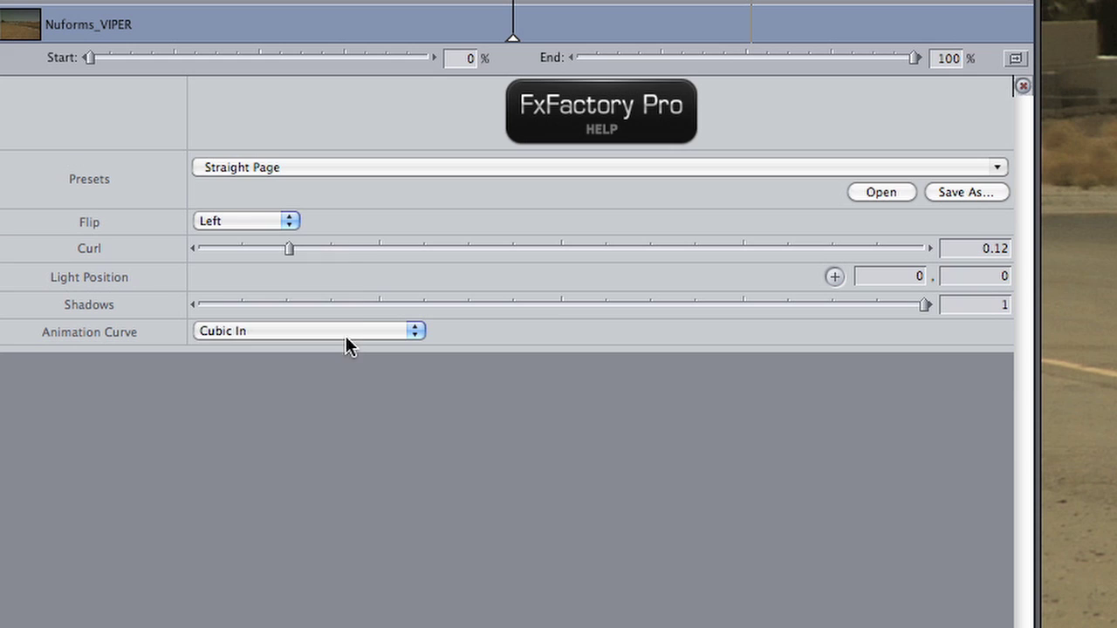
left_click(343, 333)
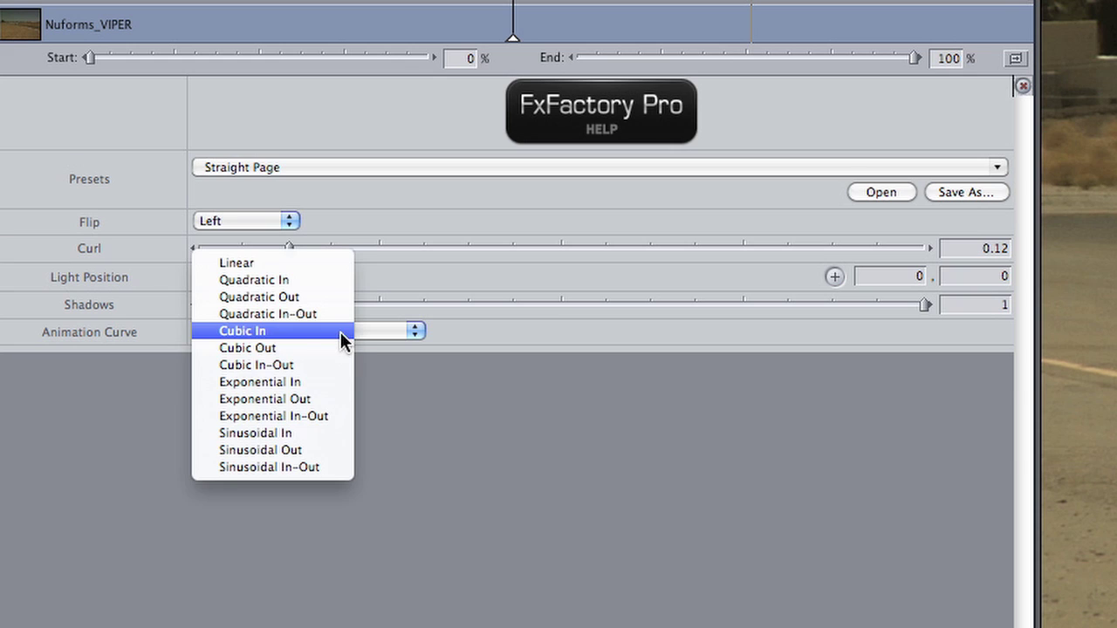
left_click(319, 417)
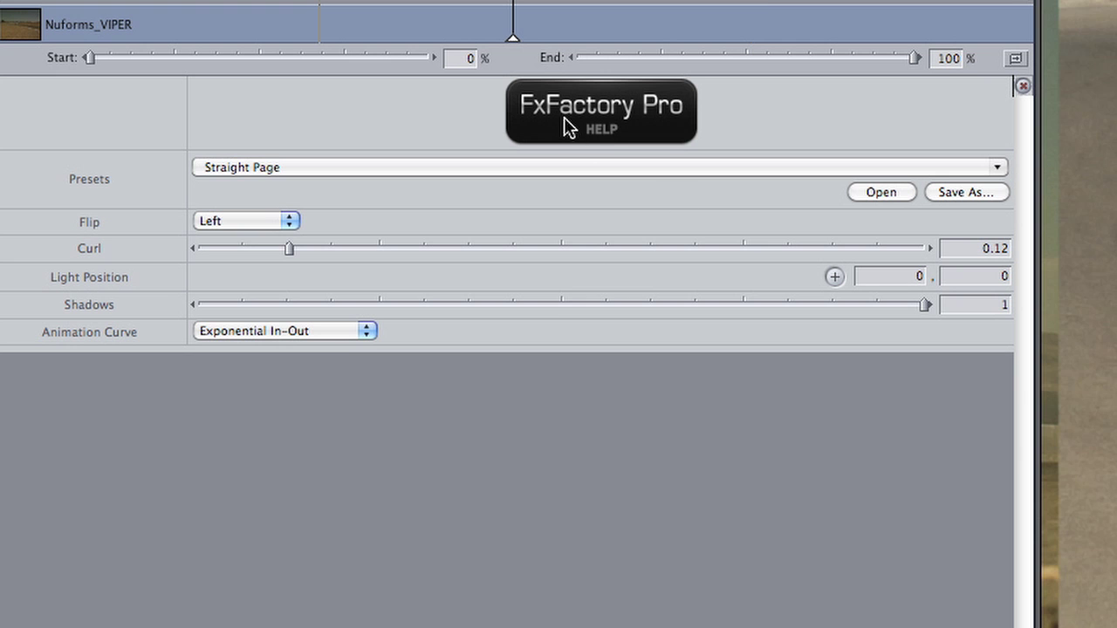
left_click(606, 129)
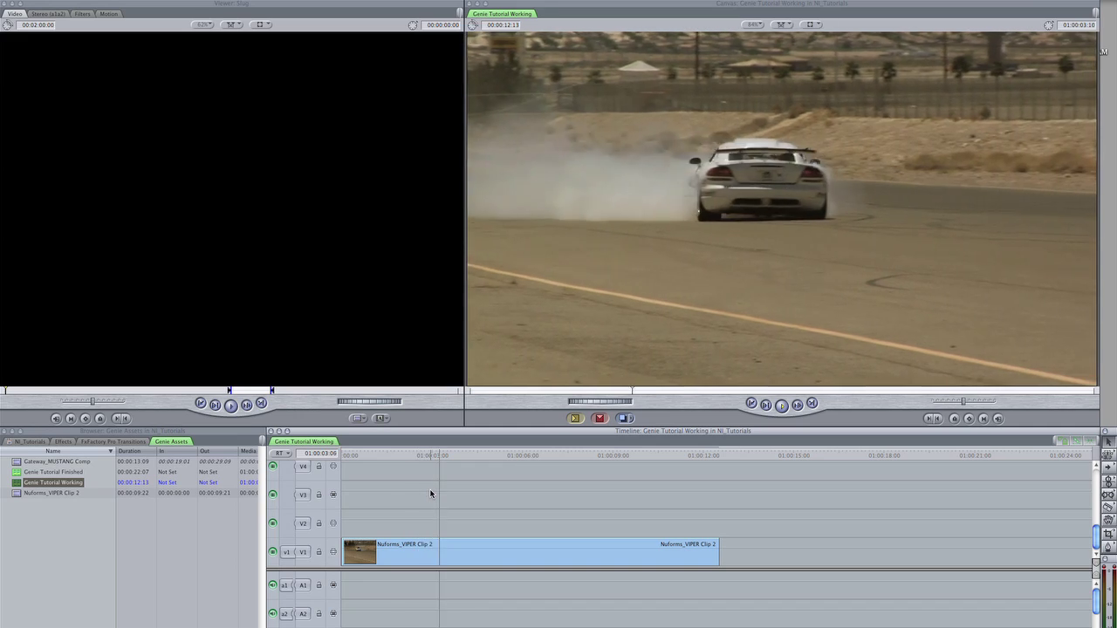
Switch to Motion and back, then show the FxFactory Pro Distort filters list containing Genie.
key("super+Tab")
key("super+Tab")
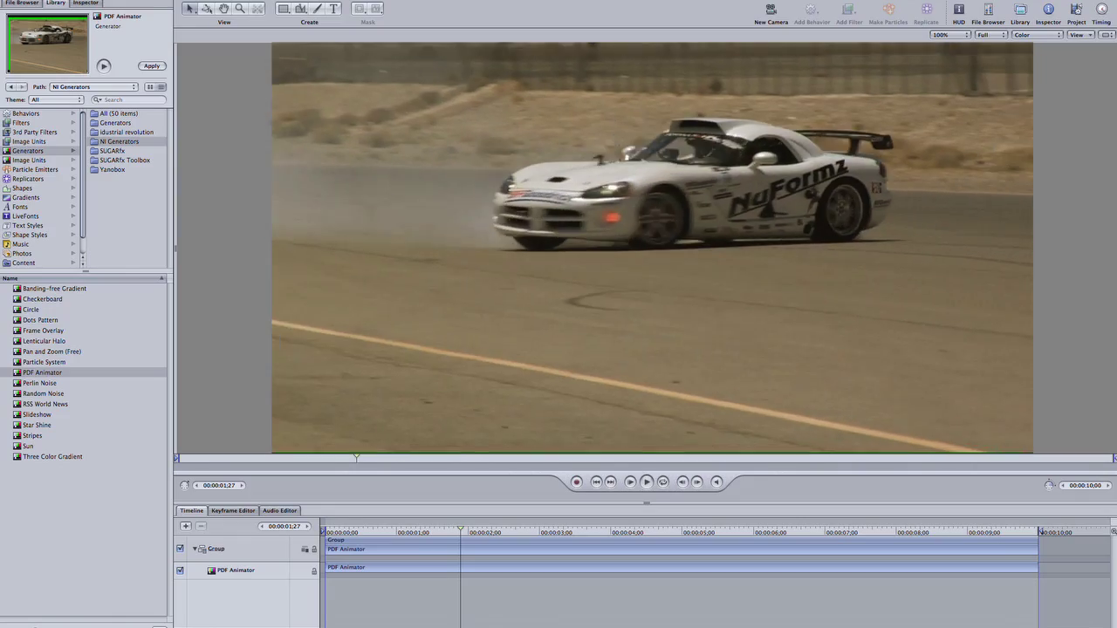
key("super+Tab")
key("super+Tab")
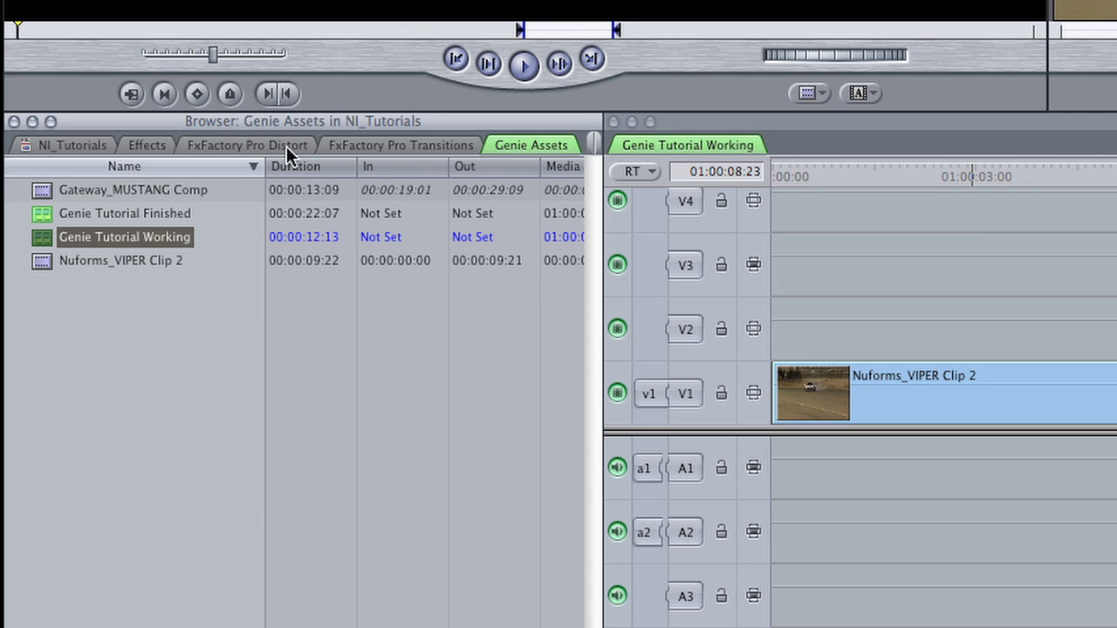
left_click(287, 146)
left_click(139, 295)
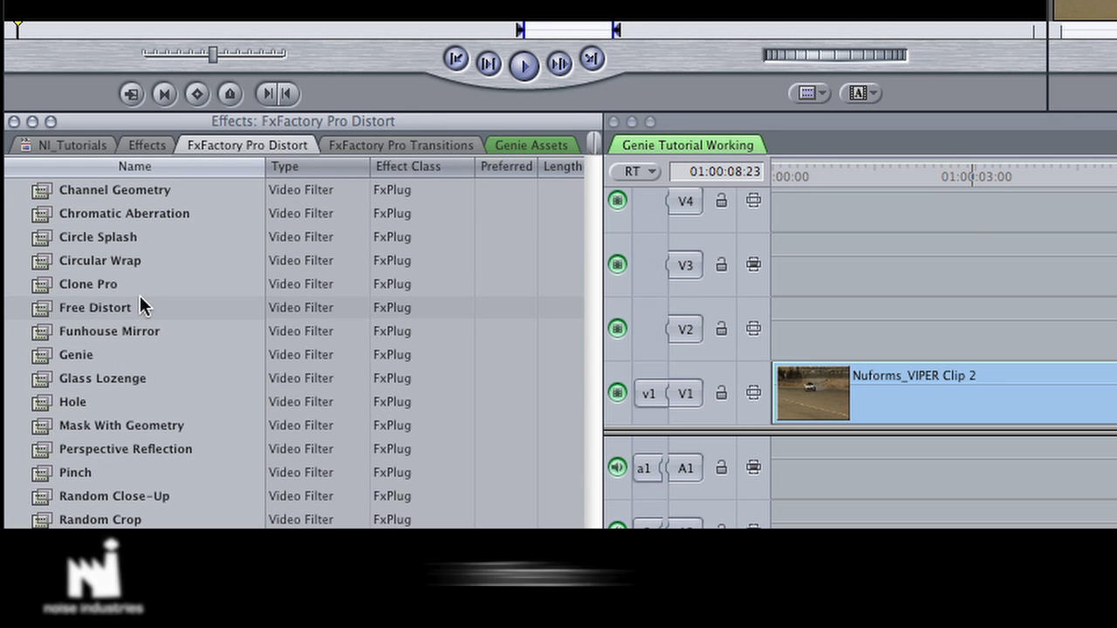
Drop the Genie filter onto Nuforms_VIPER Clip 2 and return the playhead to the clip's start.
left_click(58, 355)
left_click_drag(59, 355, 1103, 392)
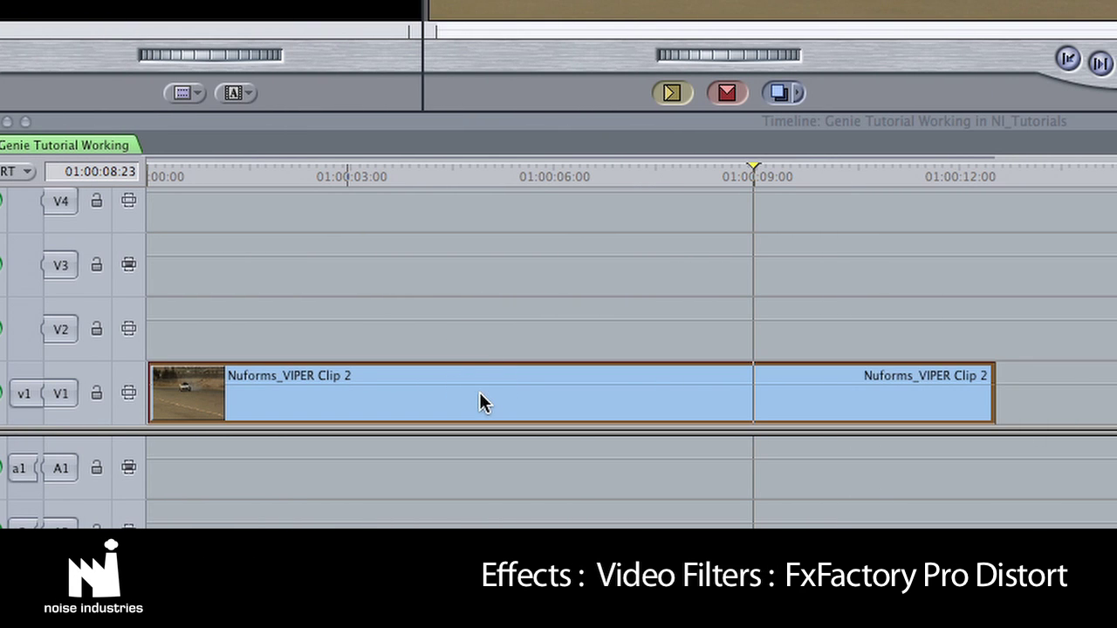
left_click_drag(533, 174, 215, 179)
left_click(384, 412)
Open the clip's Genie settings and try built-in presets such as Minimize to Dock.
double_click(448, 557)
left_click(39, 14)
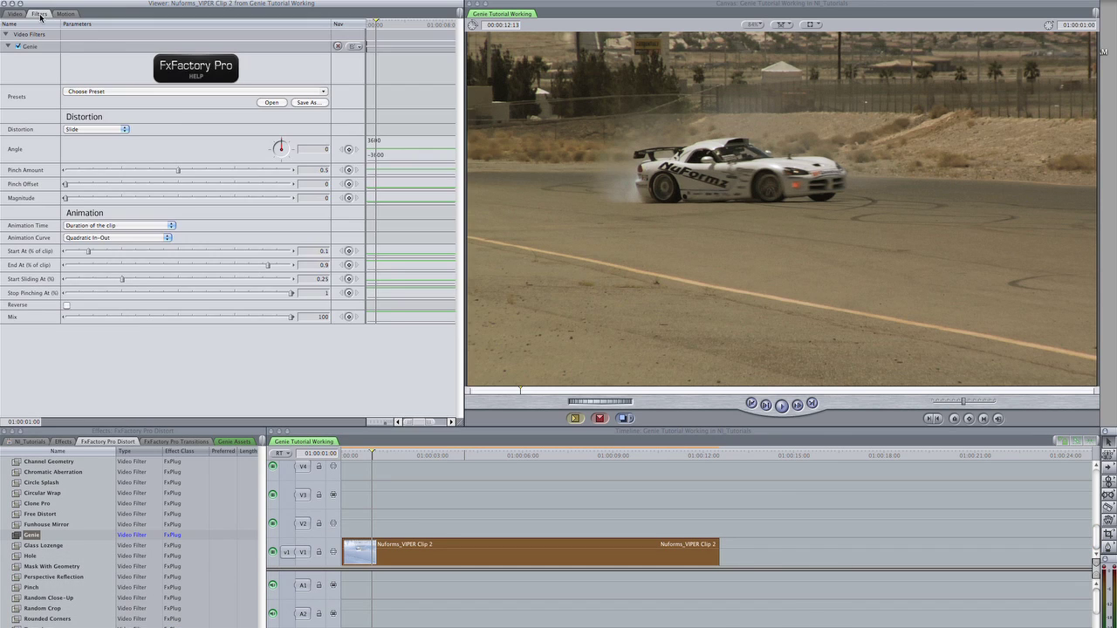
left_click(91, 79)
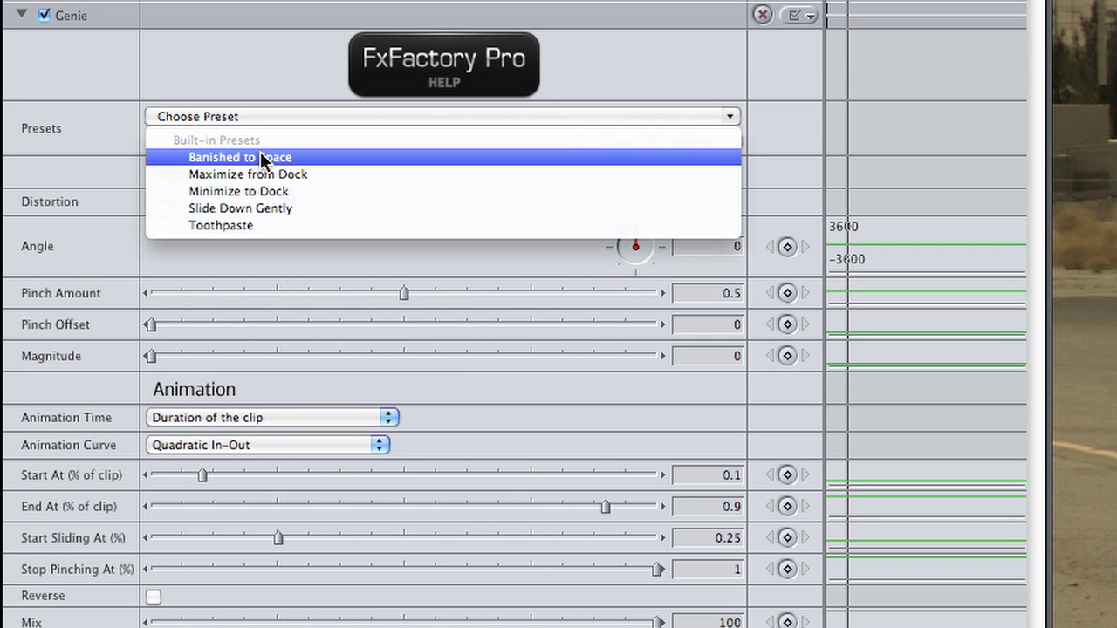
left_click(284, 188)
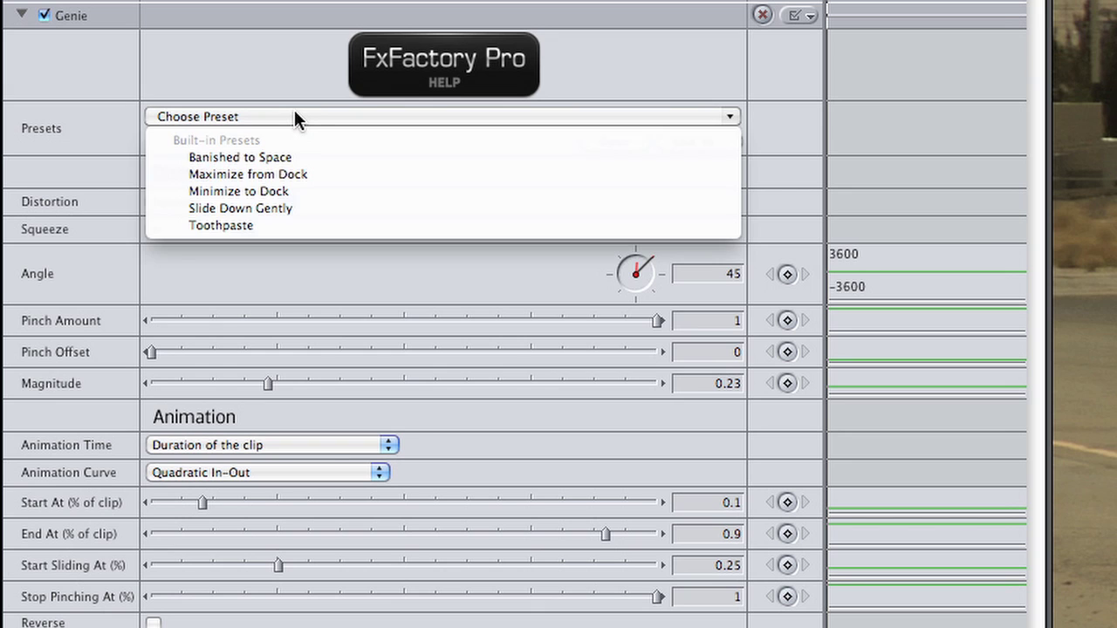
left_click(323, 191)
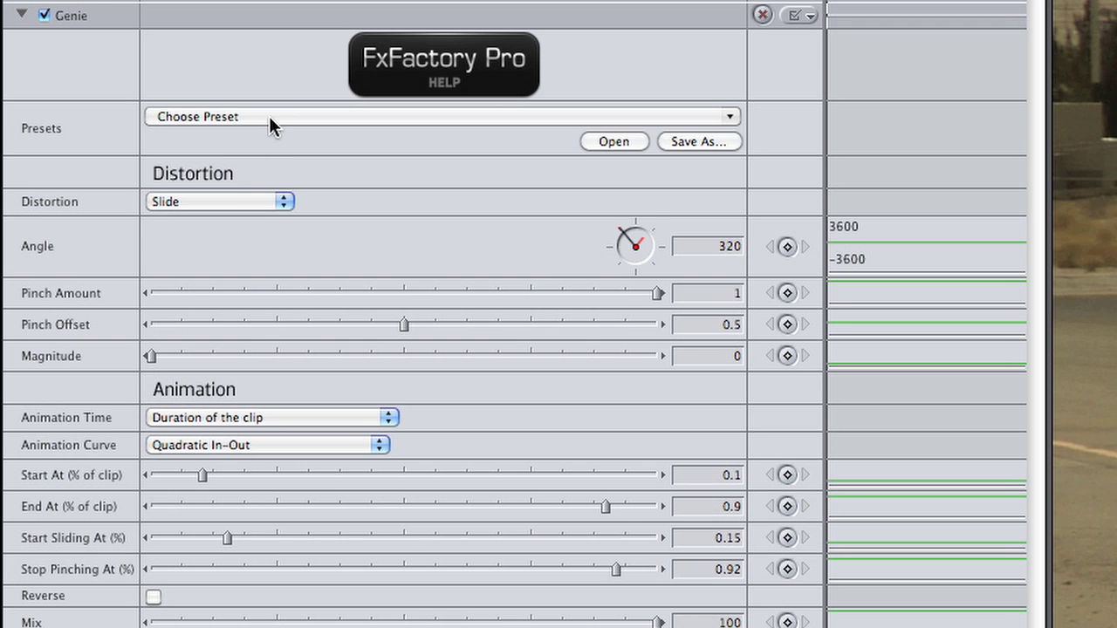
left_click(269, 116)
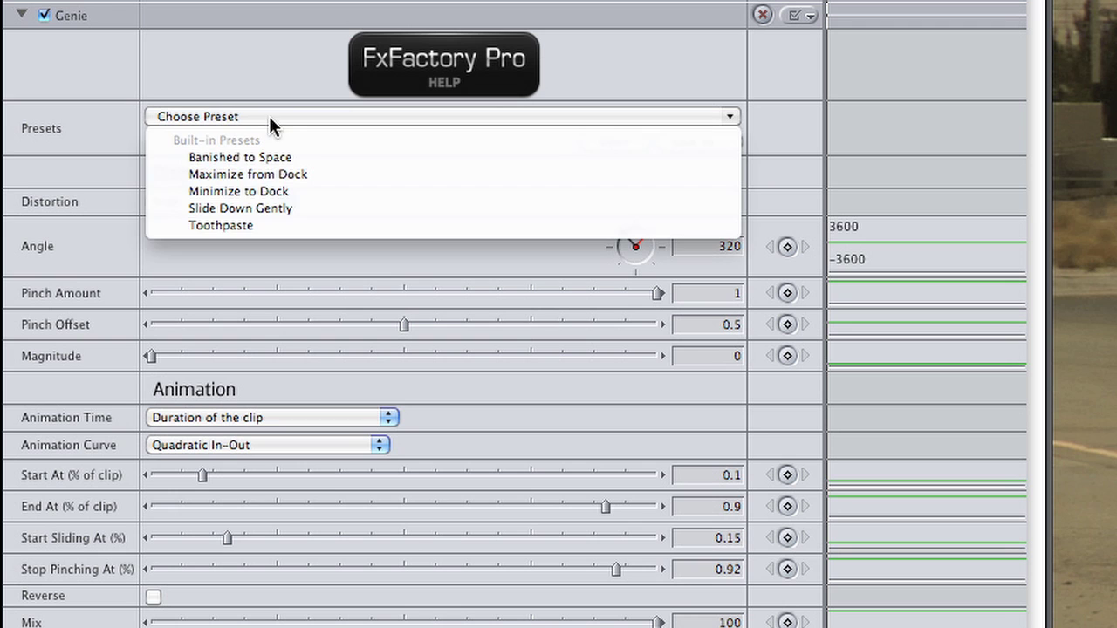
Load the Toothpaste preset, keep Squeeze distortion set to In, and lower Pinch Amount.
left_click(275, 223)
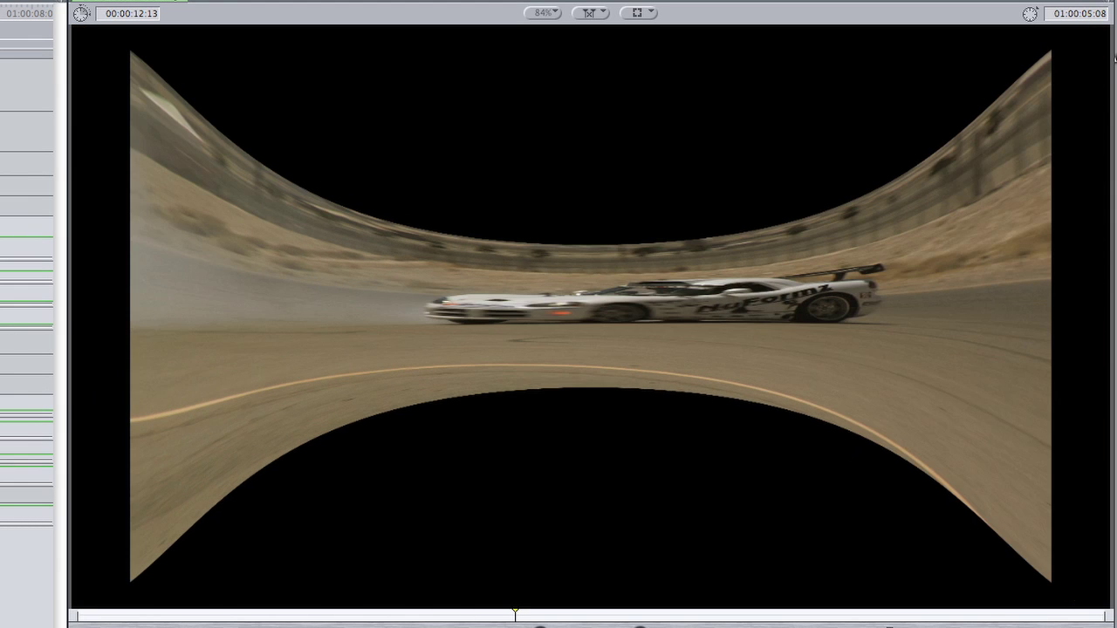
left_click(240, 199)
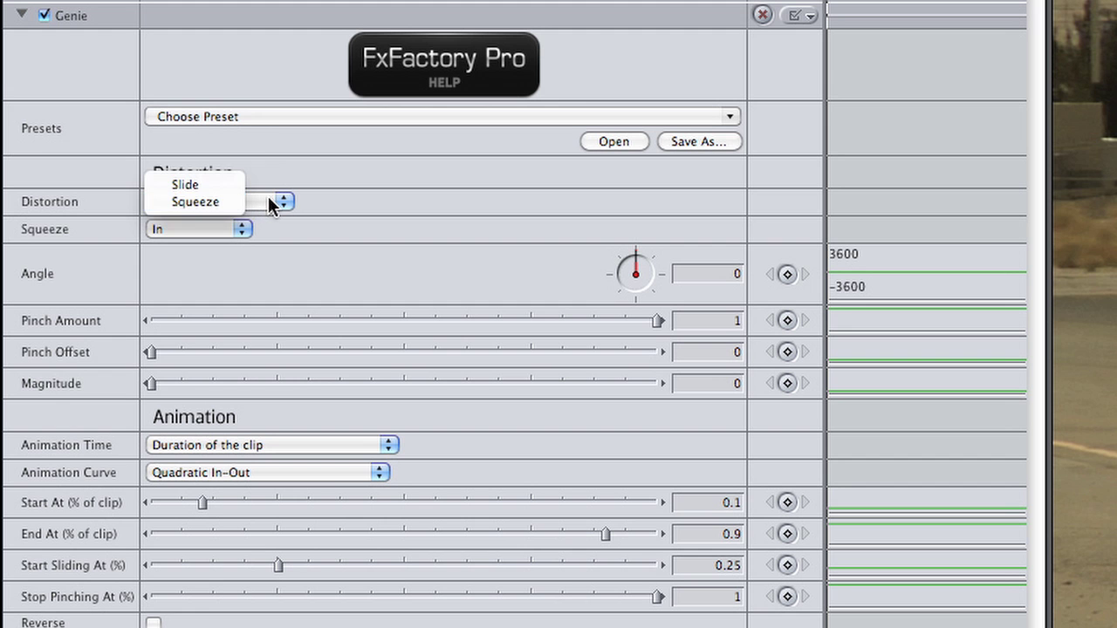
left_click(247, 214)
left_click(225, 230)
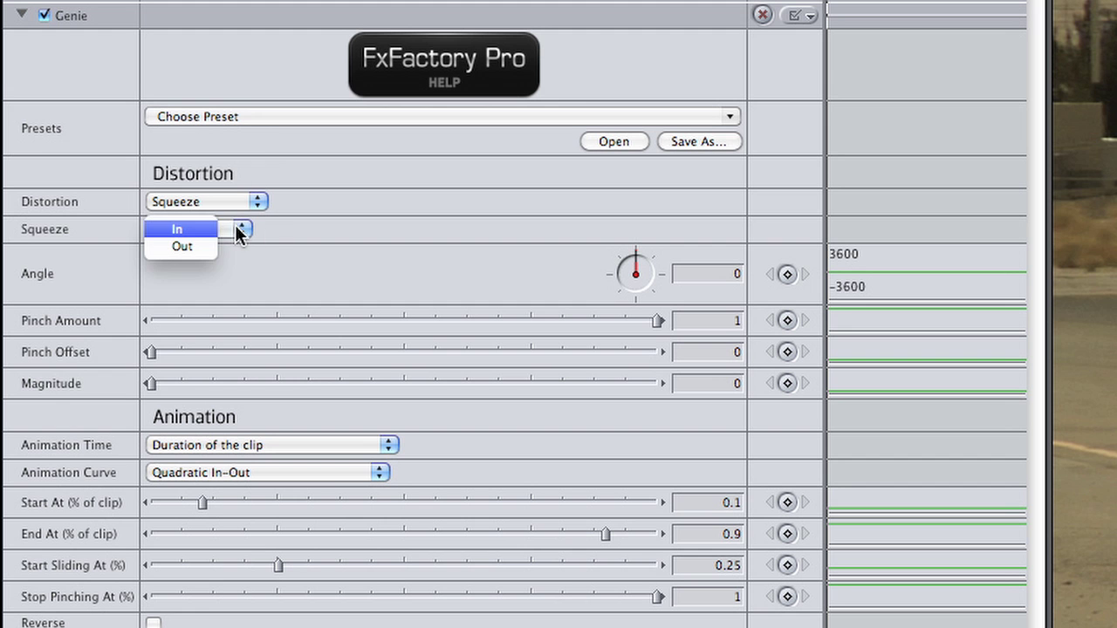
left_click(311, 241)
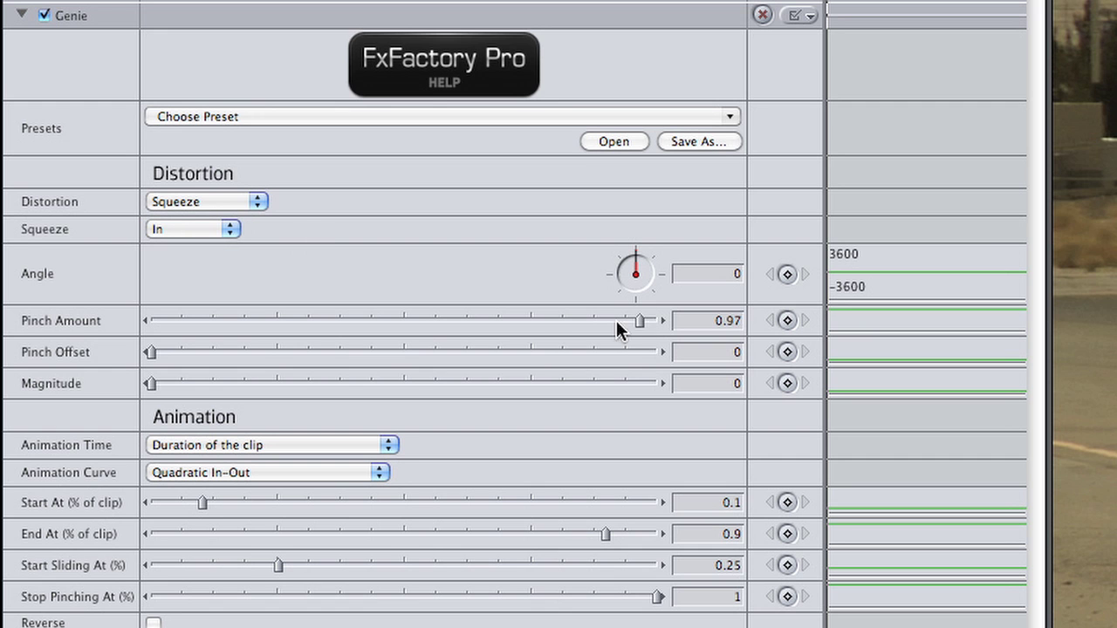
left_click_drag(617, 320, 462, 317)
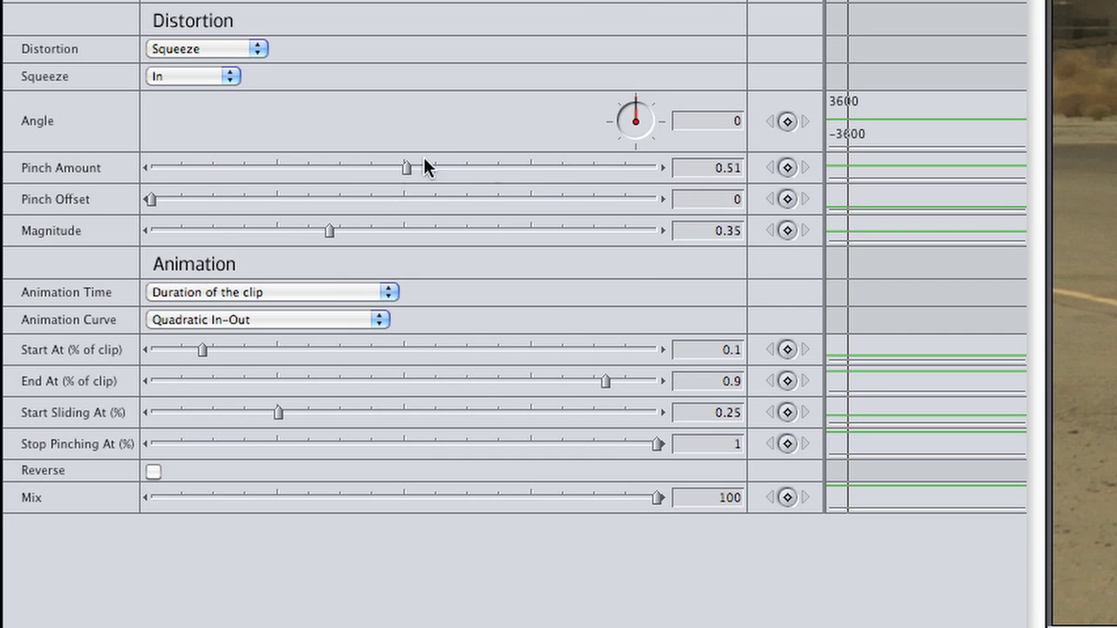
left_click(334, 297)
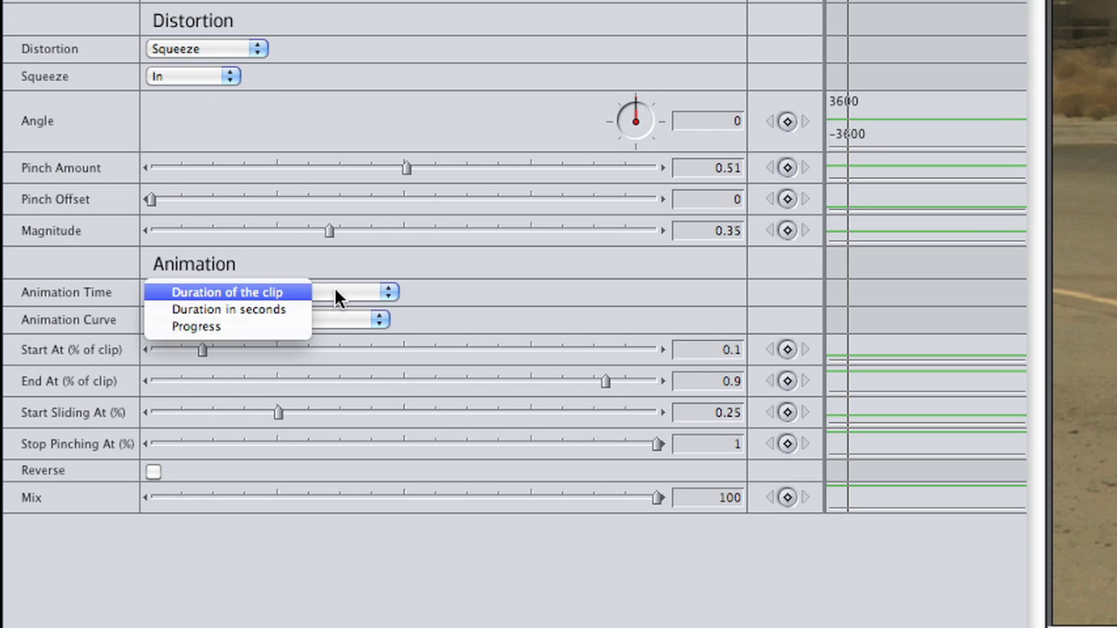
left_click(297, 310)
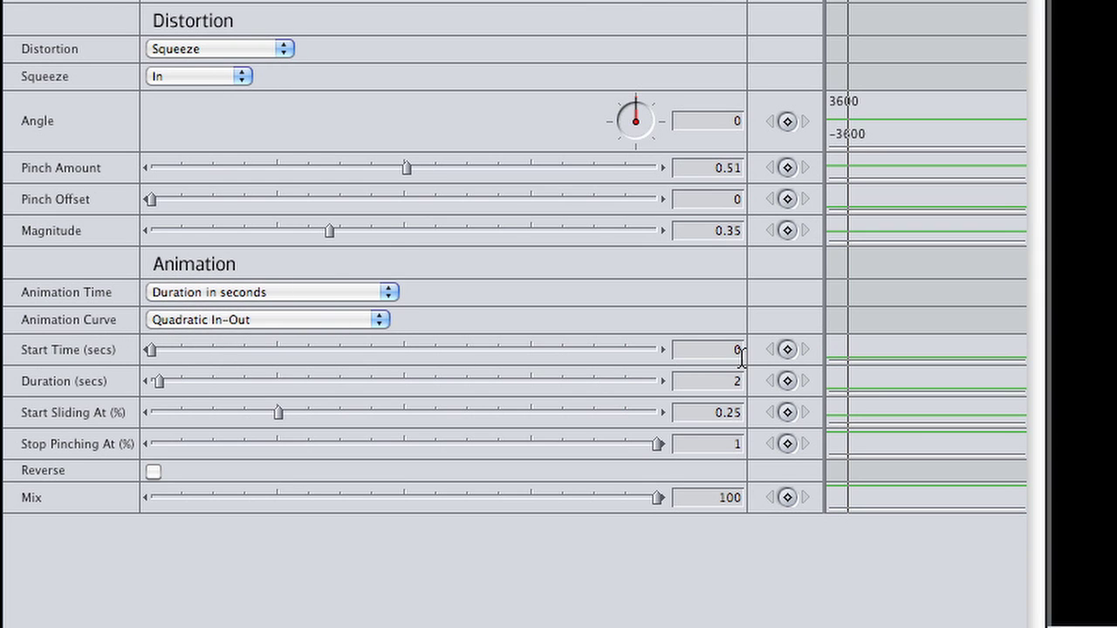
left_click(375, 293)
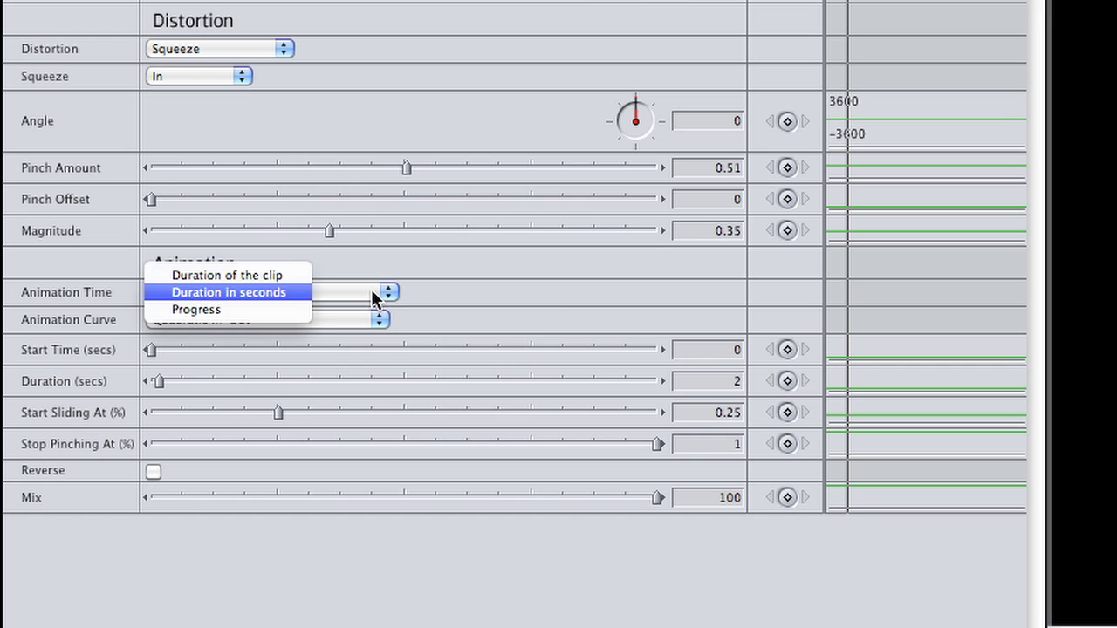
left_click(292, 301)
left_click_drag(153, 321, 681, 355)
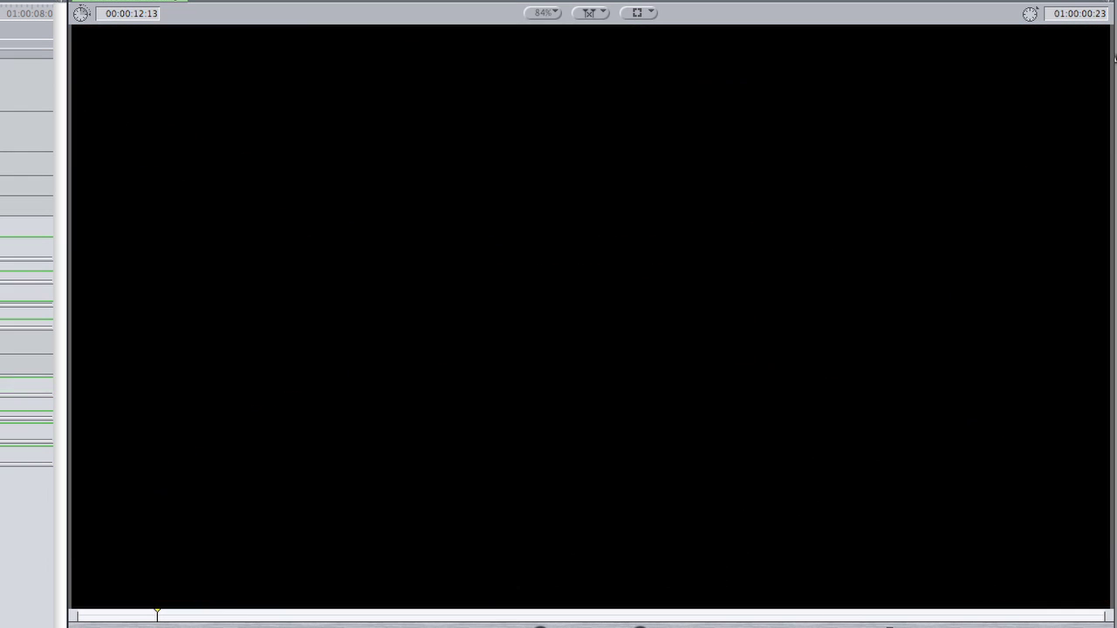
Turn on Motion Blur (100%, 8 samples) and a Drop Shadow for Nuforms_VIPER Clip 2.
left_click(154, 15)
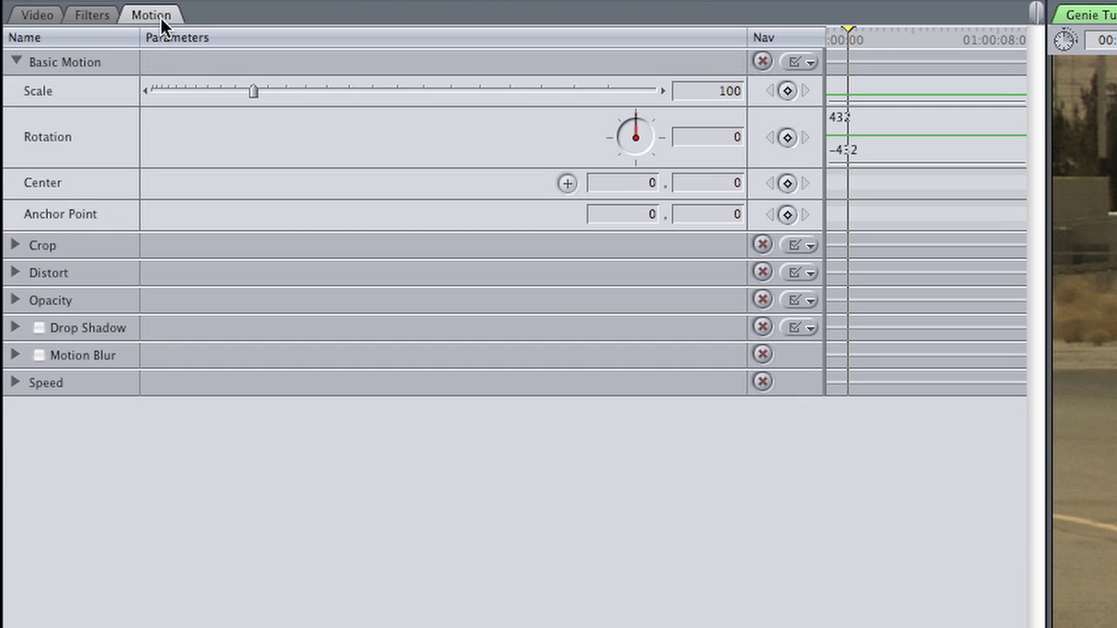
left_click(16, 355)
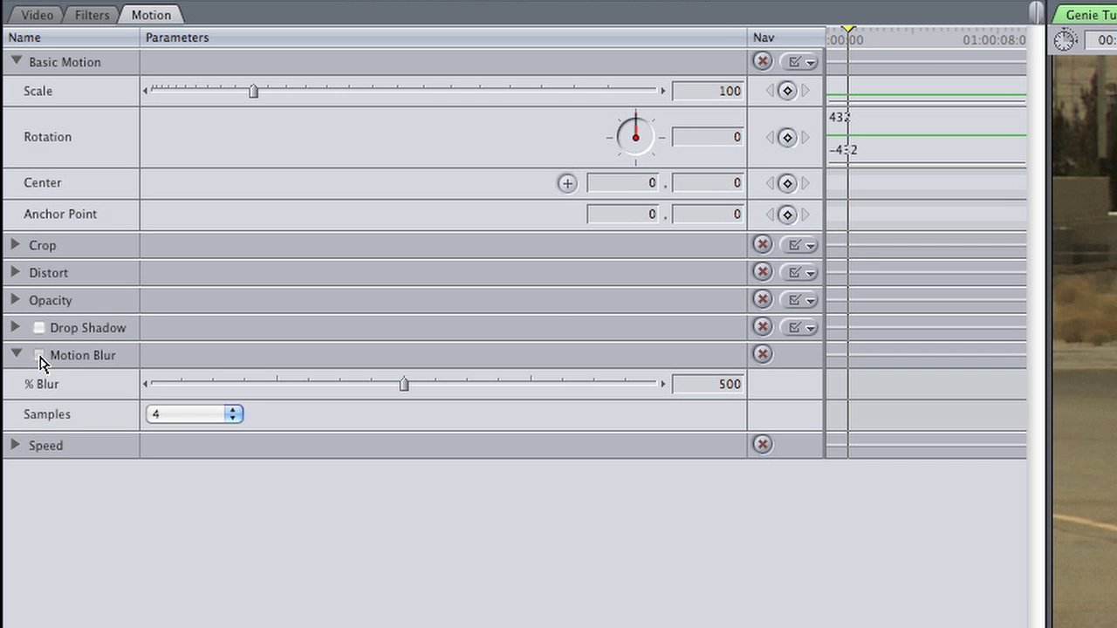
left_click(38, 355)
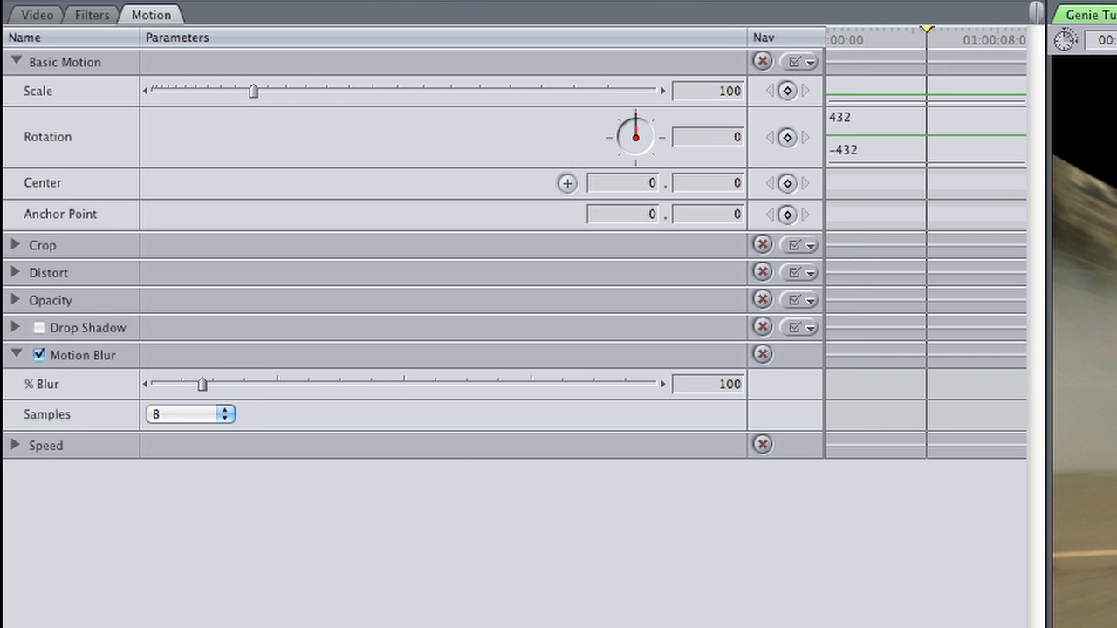
left_click(38, 328)
left_click(15, 327)
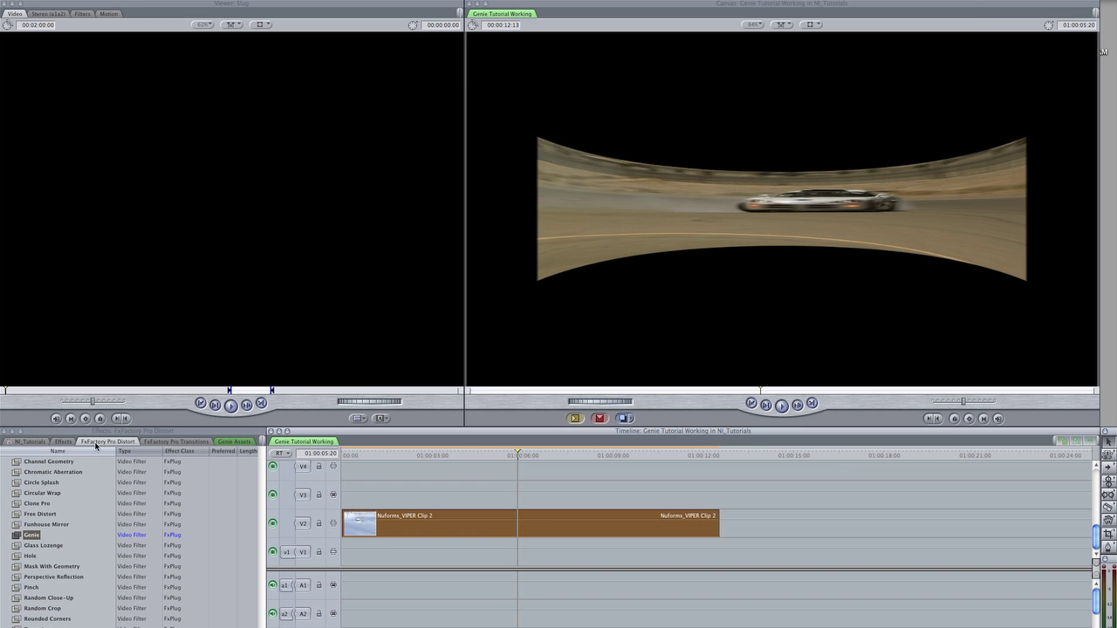
Place Gateway_MUSTANG Comp on V1 beneath the VIPER clip and move the playhead to 01:00:15:13.
left_click(224, 443)
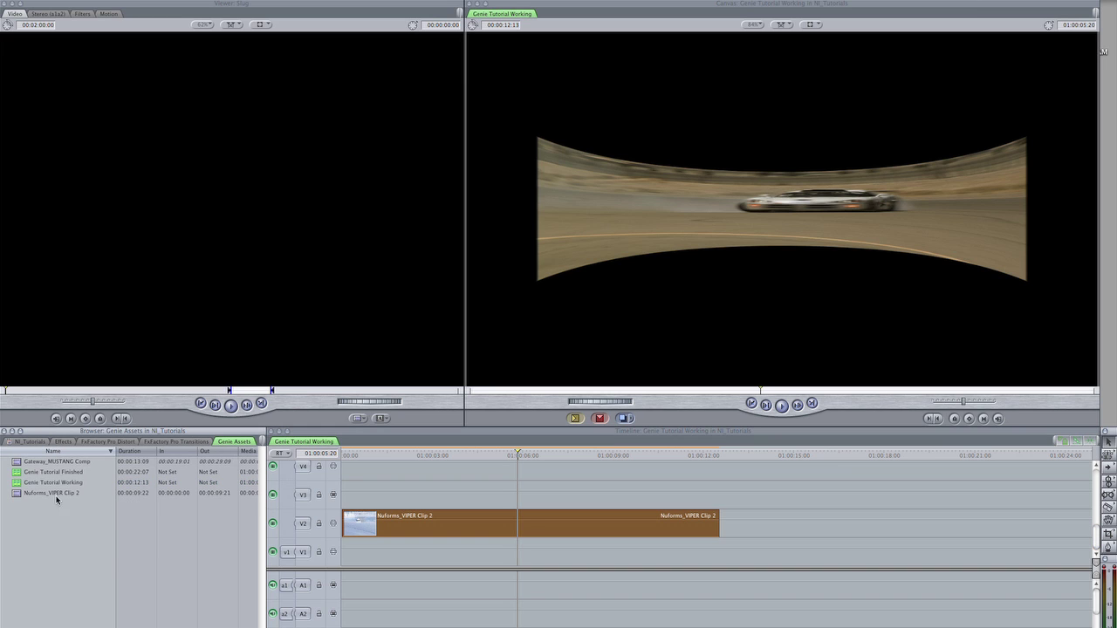
left_click_drag(60, 462, 343, 556)
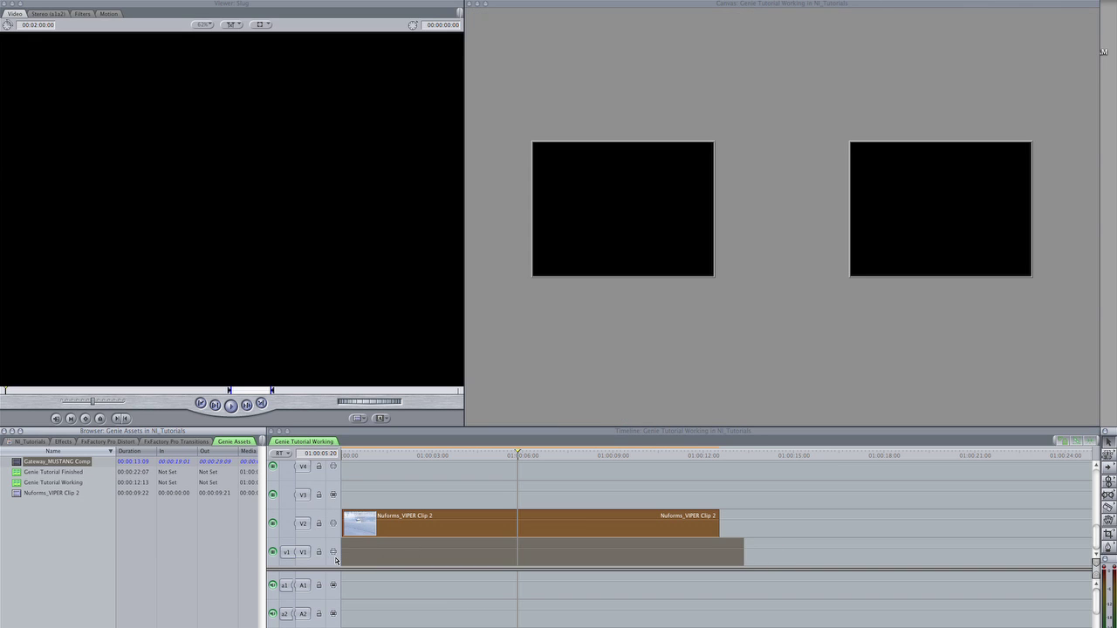
left_click_drag(356, 554, 357, 554)
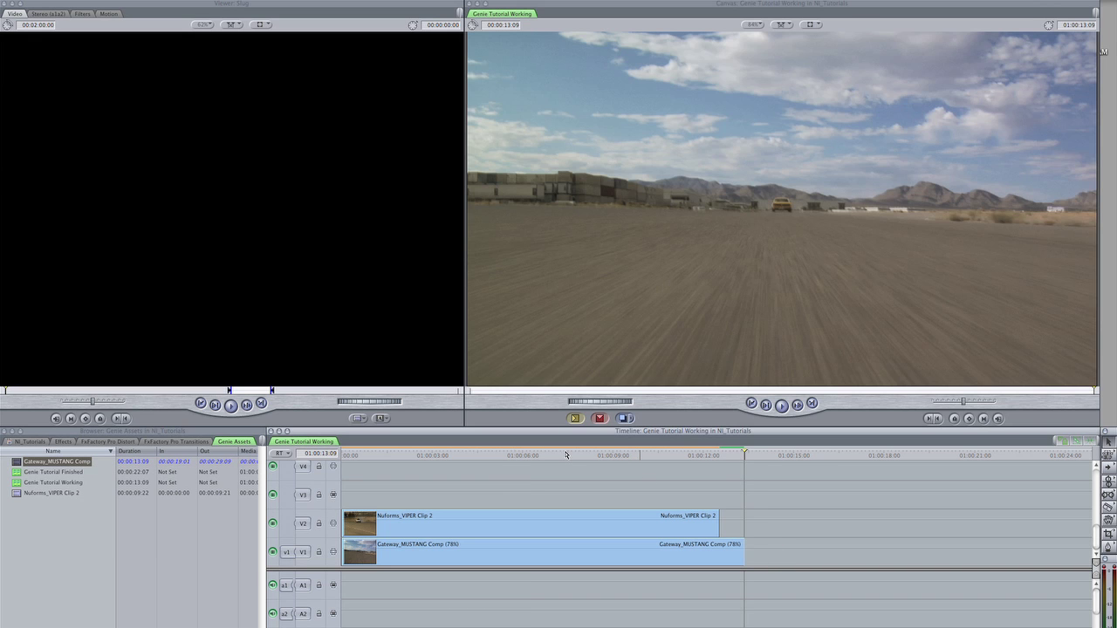
left_click(565, 454)
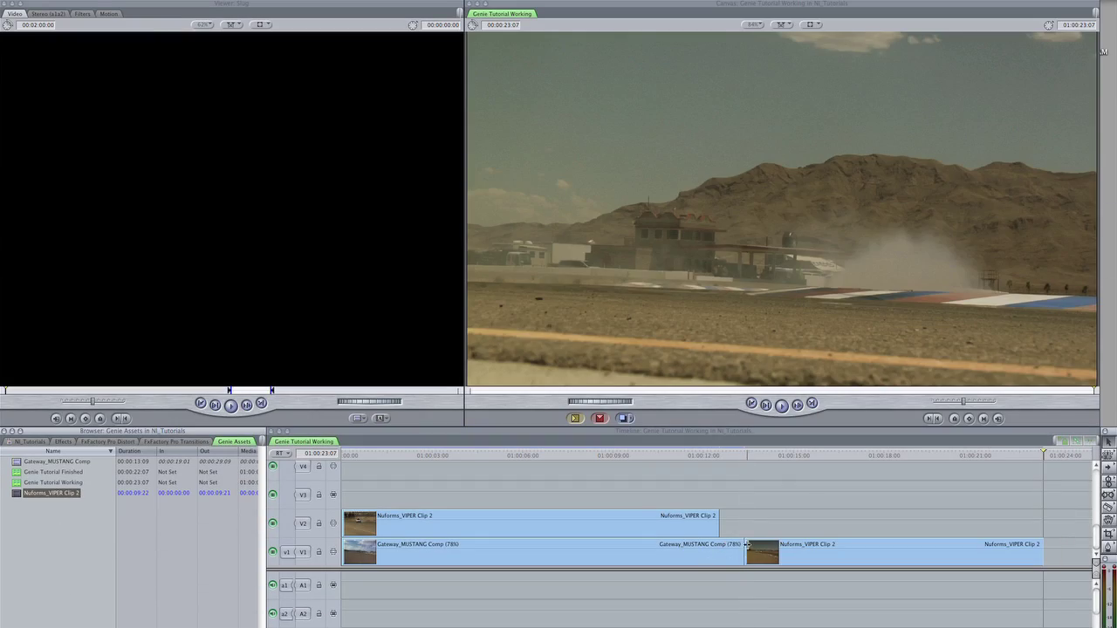
left_click(805, 488)
left_click(176, 441)
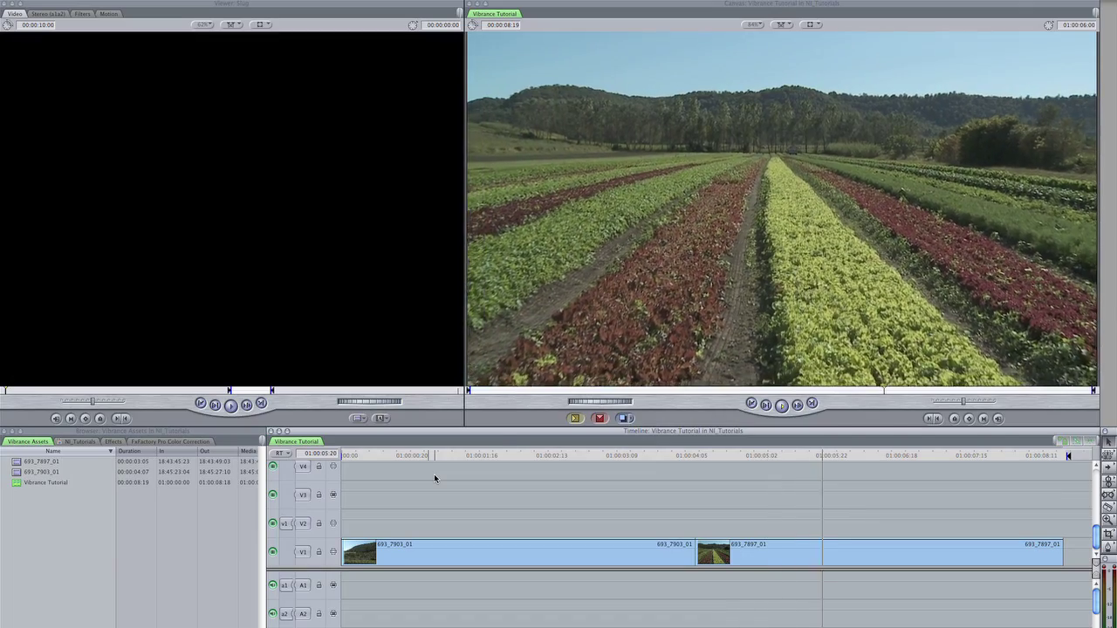
Drop the FxFactory Pro Color Correction Vibrance filter onto clip 693_7903_01 and open it in the Viewer.
left_click(170, 442)
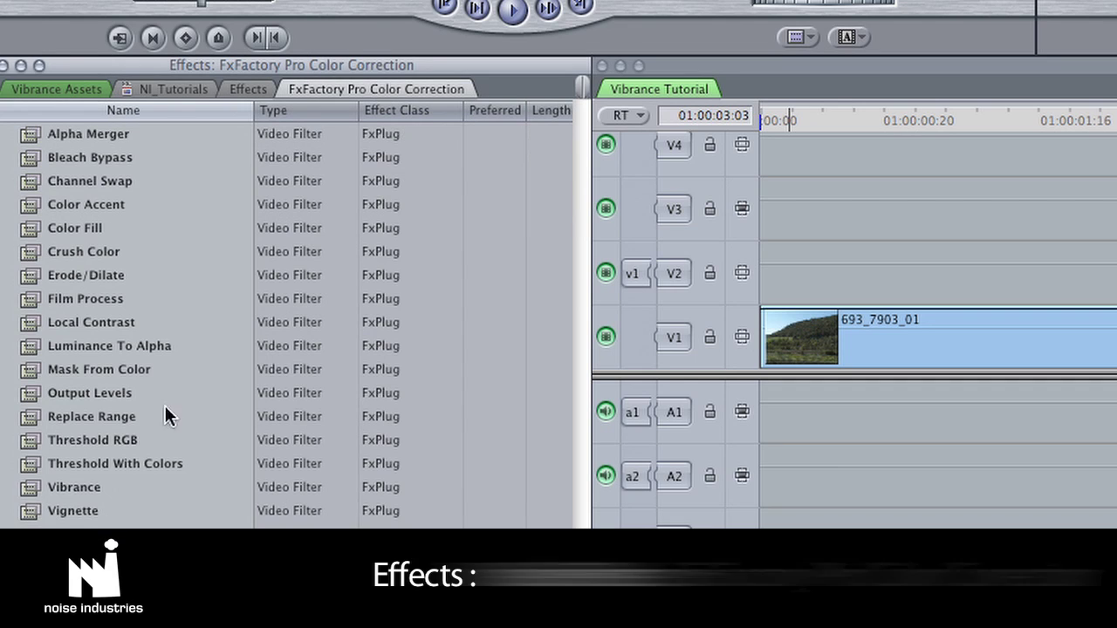
left_click_drag(84, 487, 467, 345)
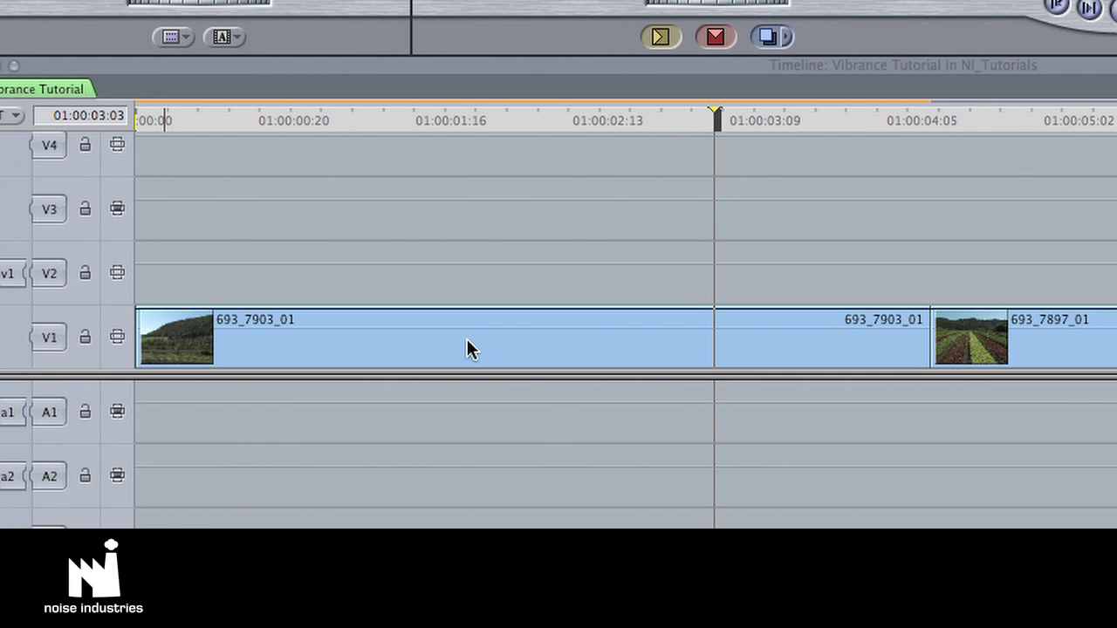
double_click(467, 339)
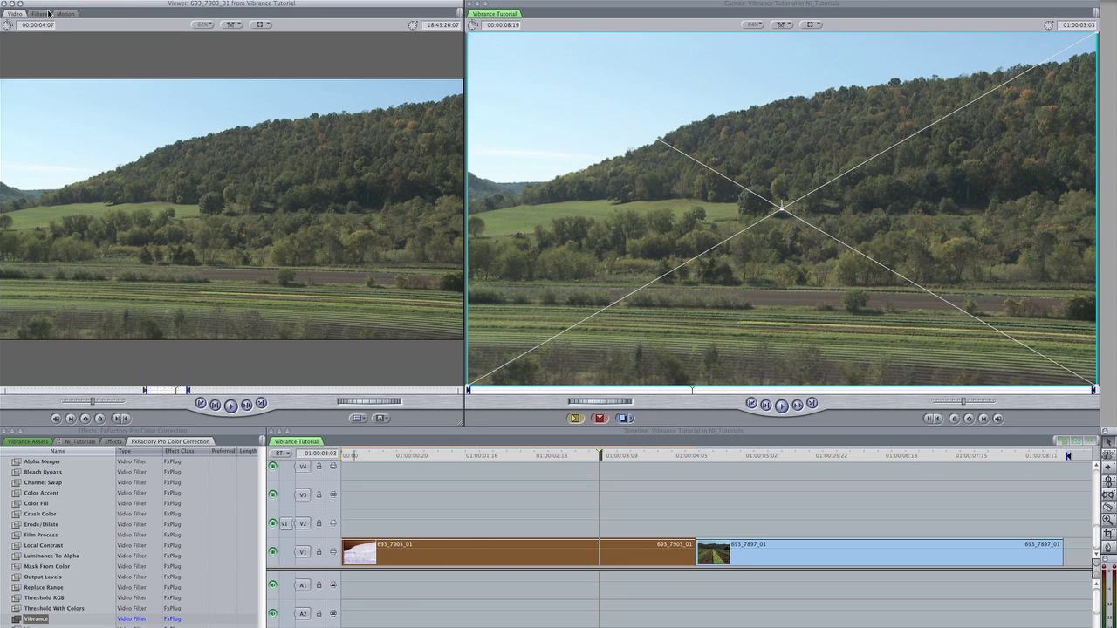
Raise Vibrance Amount to 1 on clip 693_7903_01 and add a marker at the current frame.
left_click(45, 13)
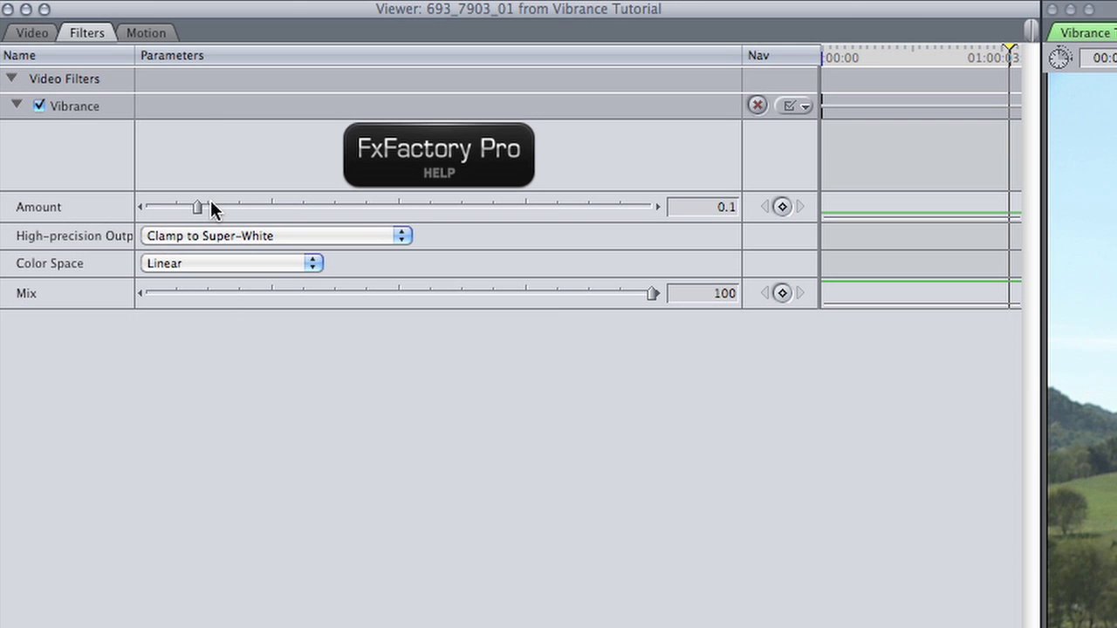
left_click_drag(200, 206, 758, 220)
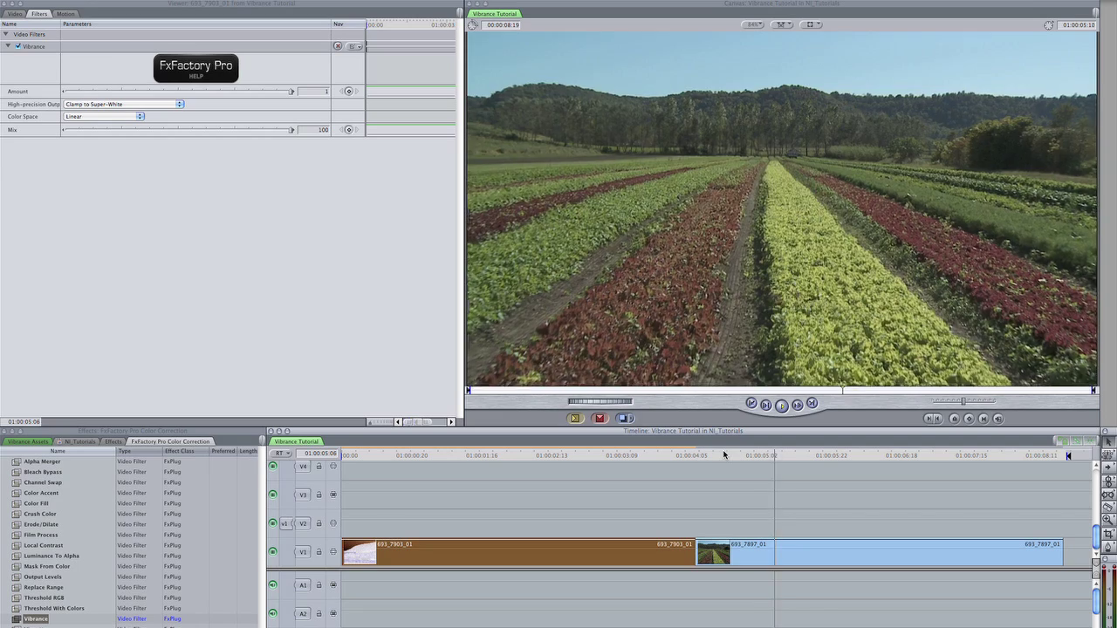
key("m")
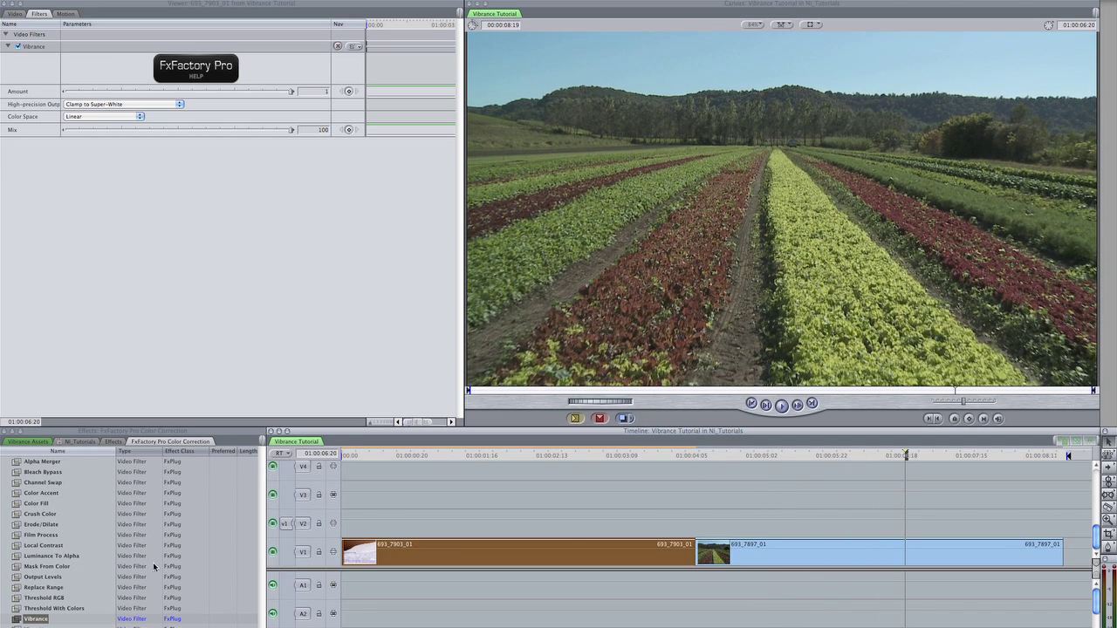
Apply Vibrance to clip 693_7897_01 and try its Amount at 0.47, then 0.
left_click_drag(20, 624, 799, 560)
double_click(798, 560)
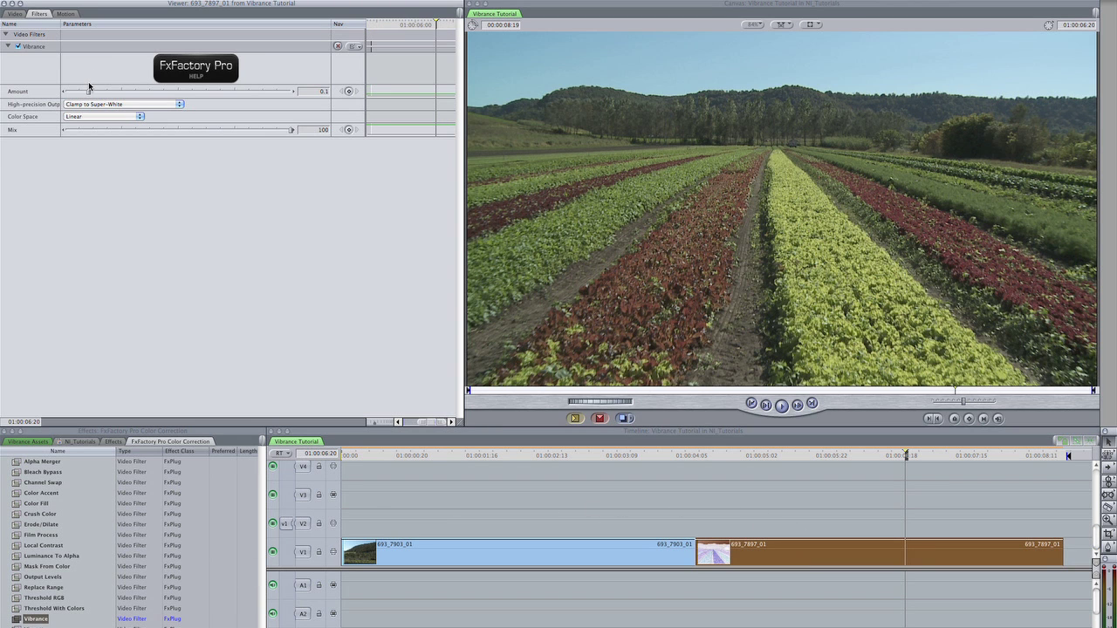
left_click_drag(89, 87, 170, 103)
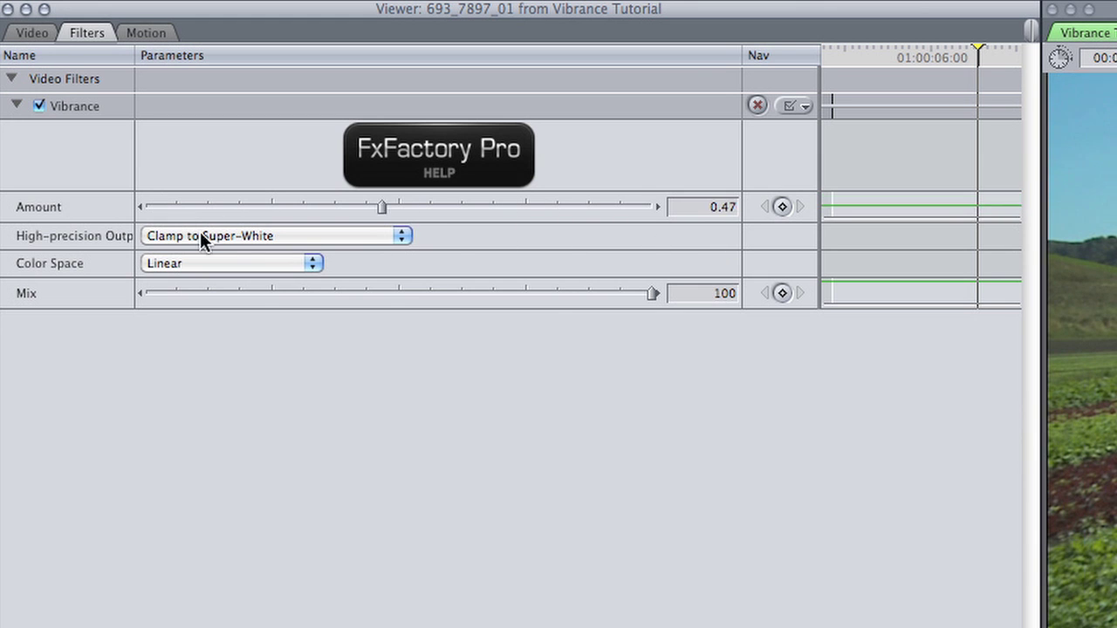
left_click_drag(201, 234, 611, 209)
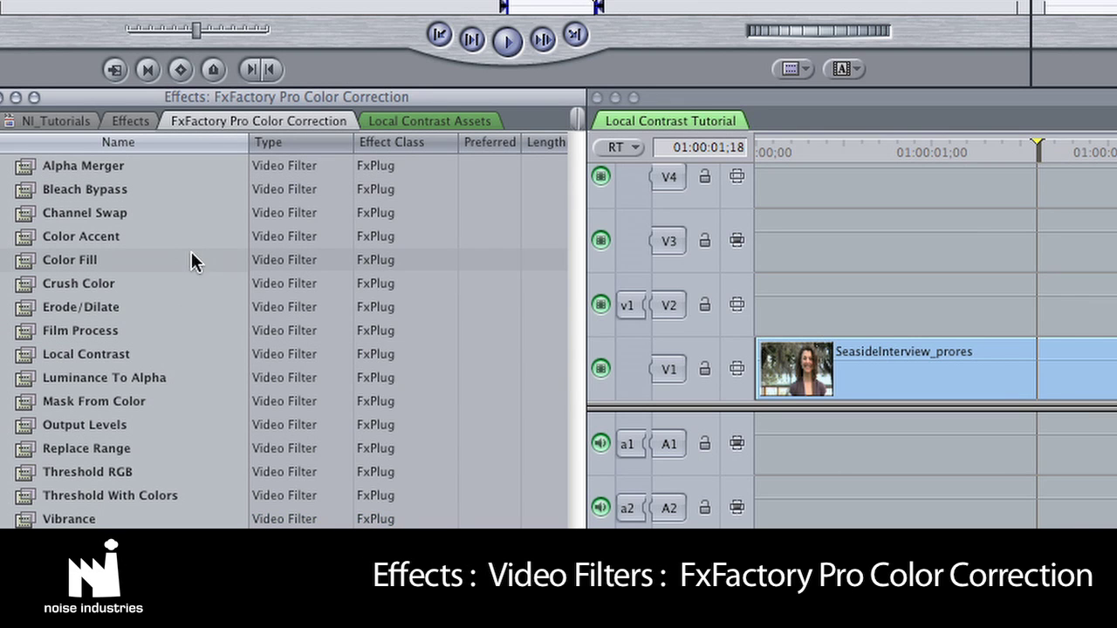
Drop Local Contrast onto SeasideInterview_prores and push its Radius and Contrast to 1.
left_click_drag(22, 356, 1066, 347)
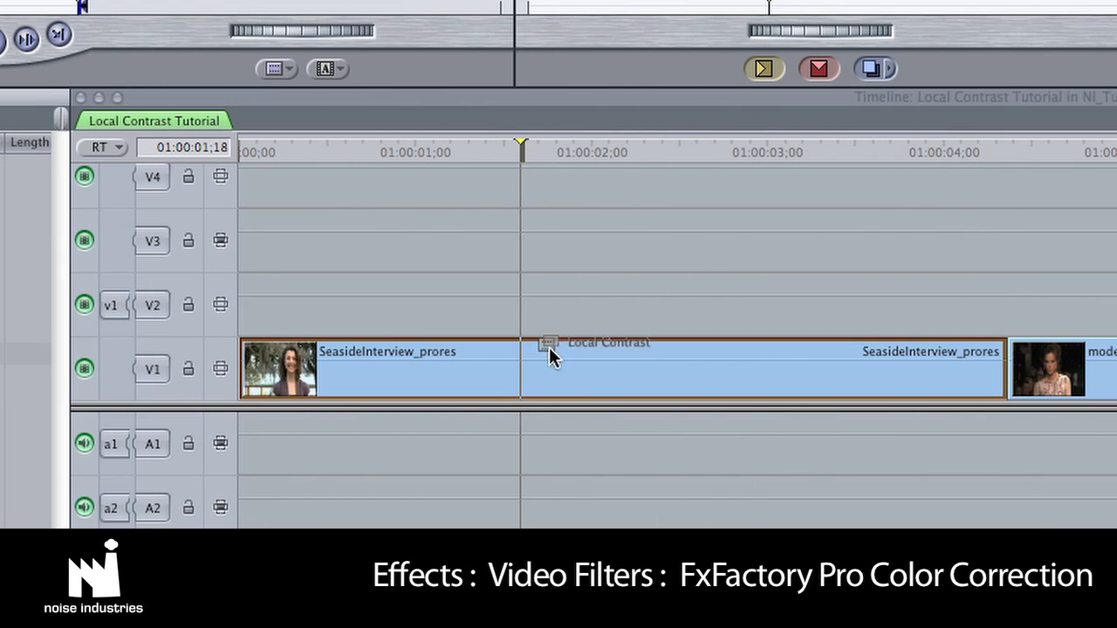
left_click_drag(549, 347, 566, 378)
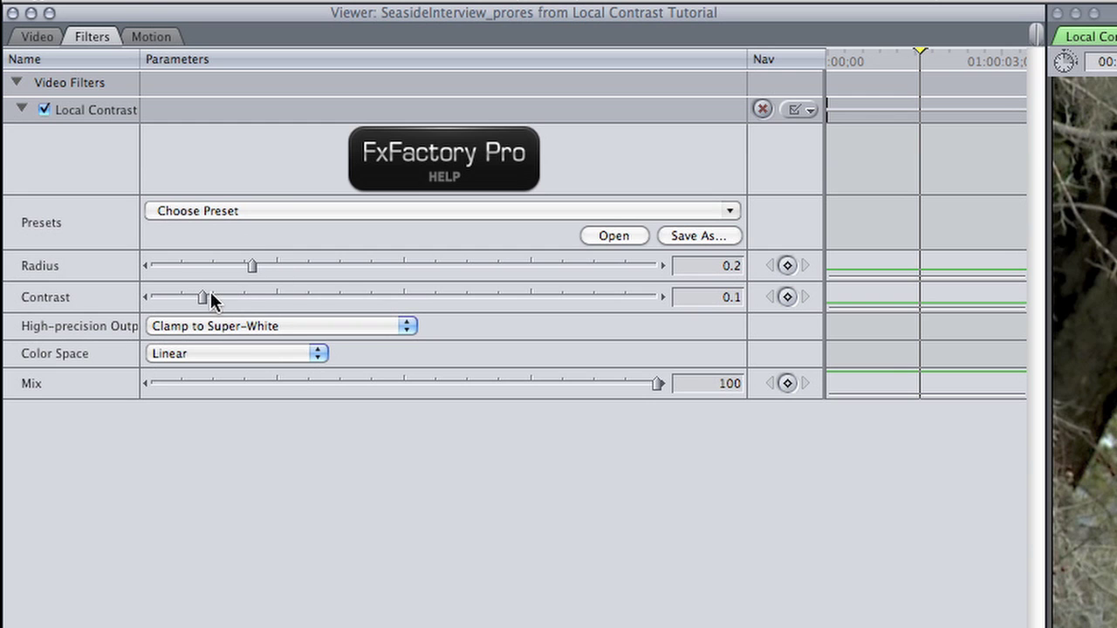
left_click_drag(212, 293, 562, 293)
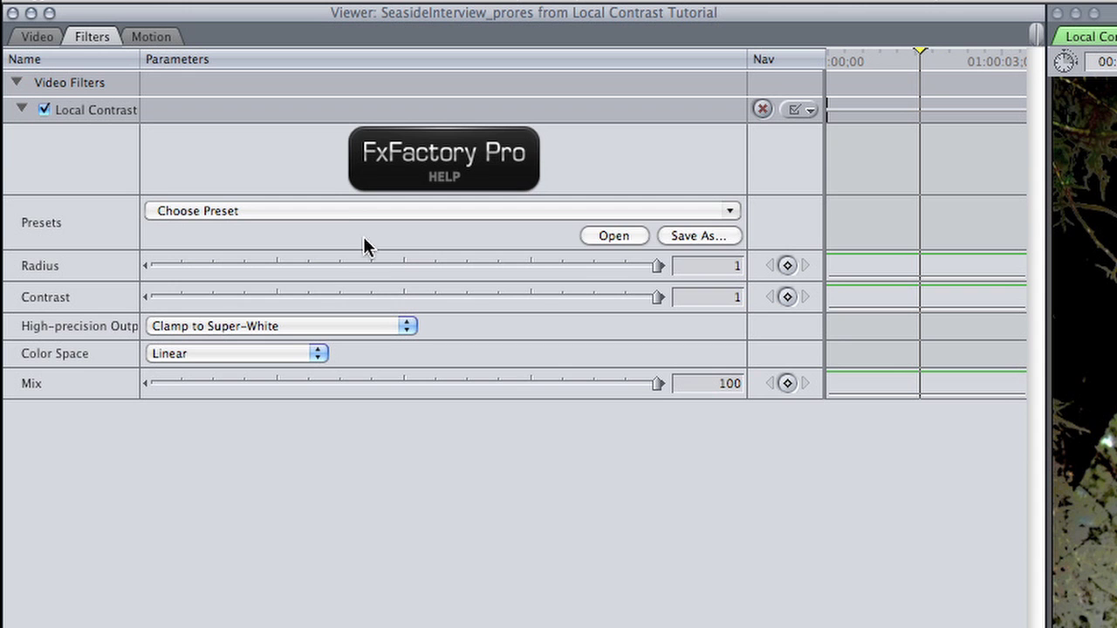
Choose the Vibrant preset, then fine-tune Contrast to 0.32 and Radius to 0.04.
left_click(361, 213)
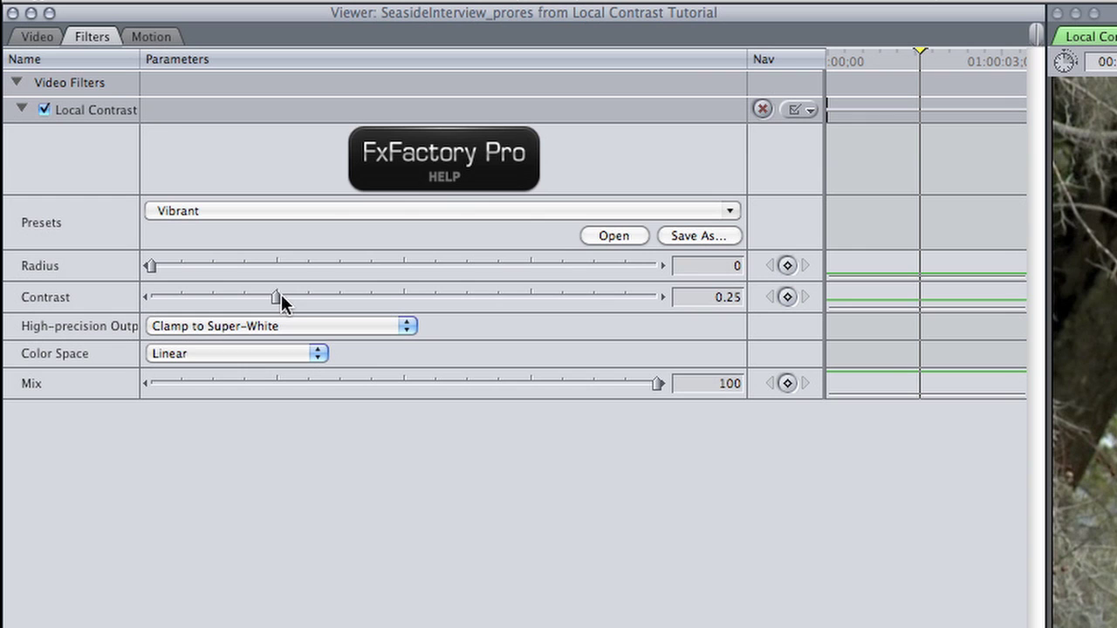
left_click_drag(281, 294, 408, 293)
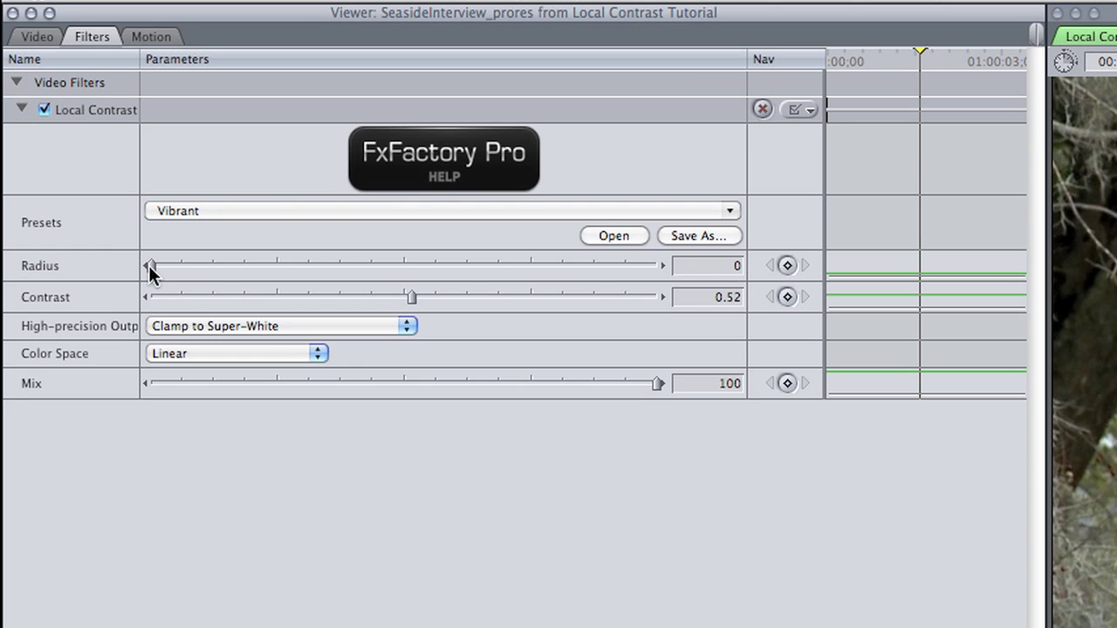
left_click_drag(150, 272, 184, 272)
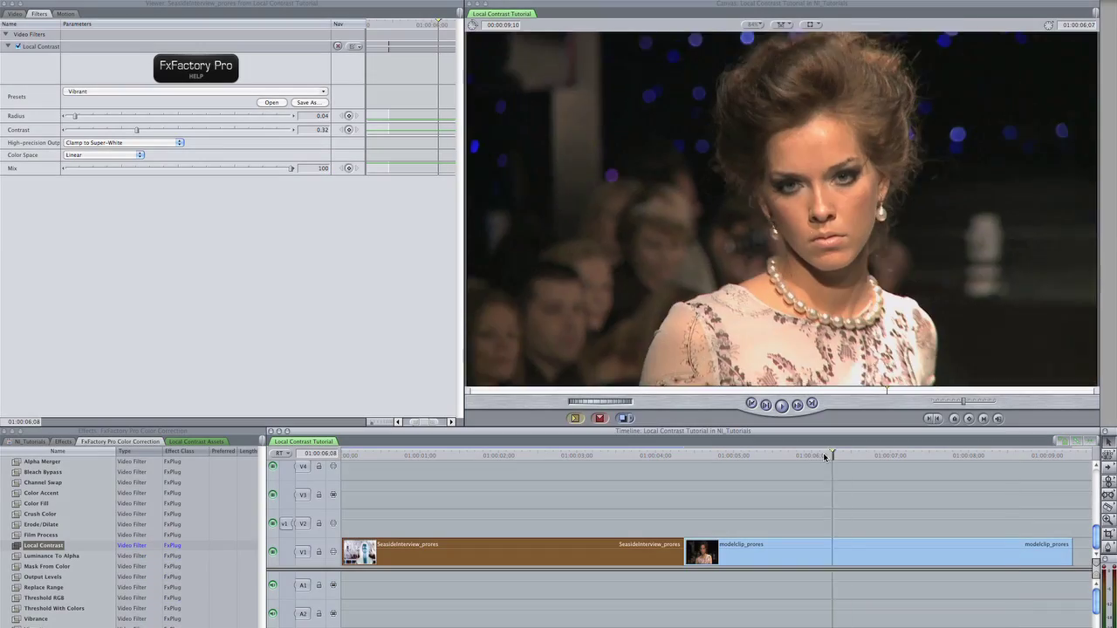
Apply Local Contrast to modelclip_prores and choose the Dramatic preset (Radius 0.3, Contrast 0.4).
left_click_drag(812, 456, 783, 460)
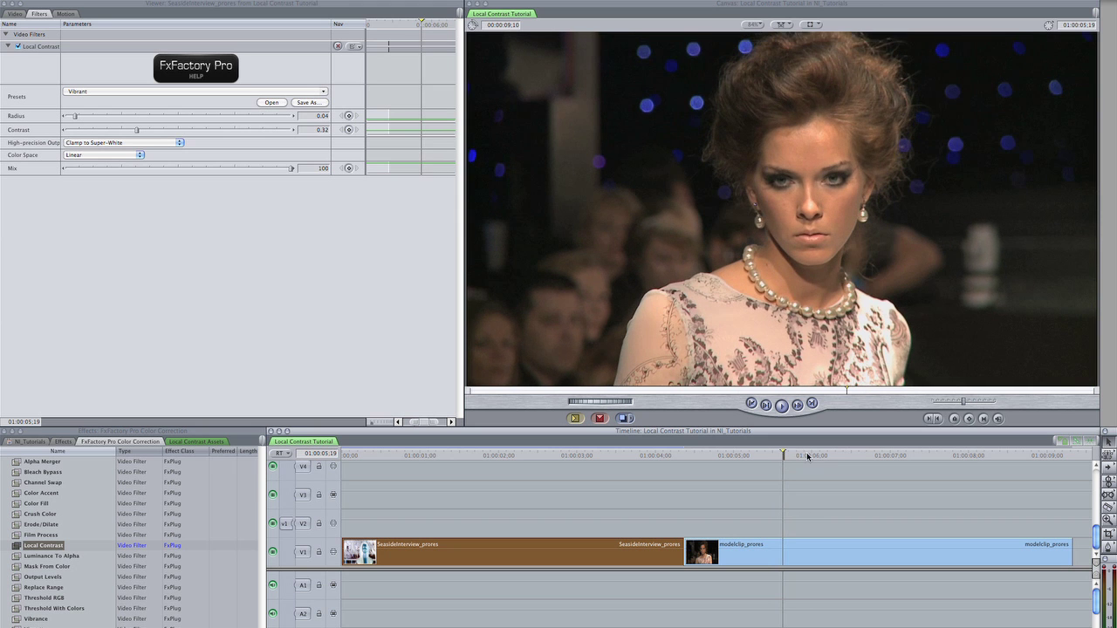
left_click_drag(17, 547, 734, 559)
double_click(734, 559)
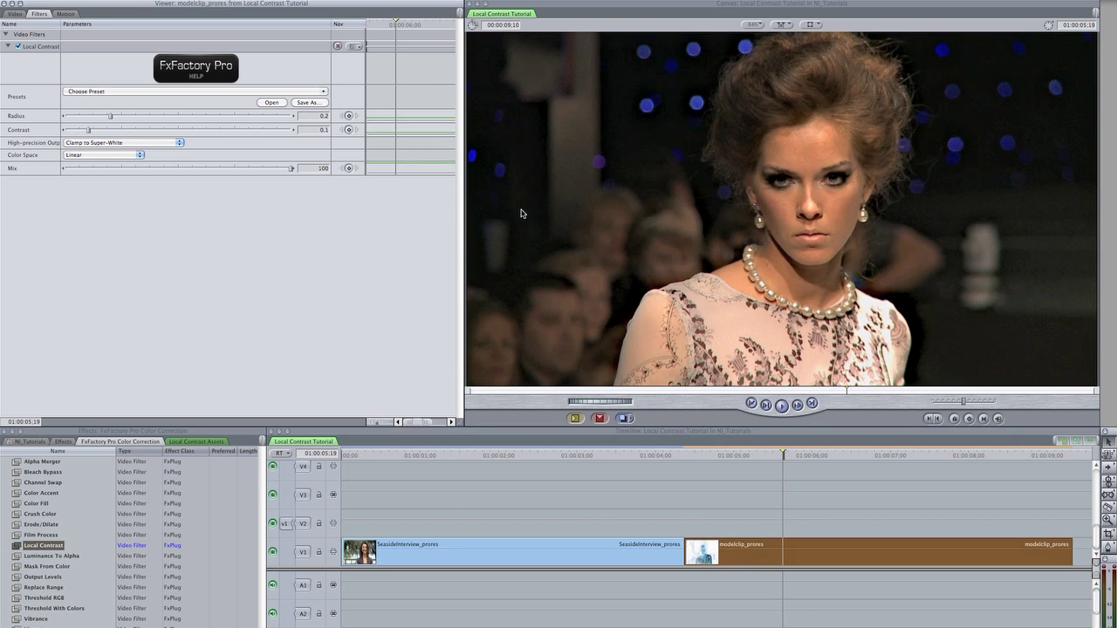
left_click(110, 91)
left_click(266, 251)
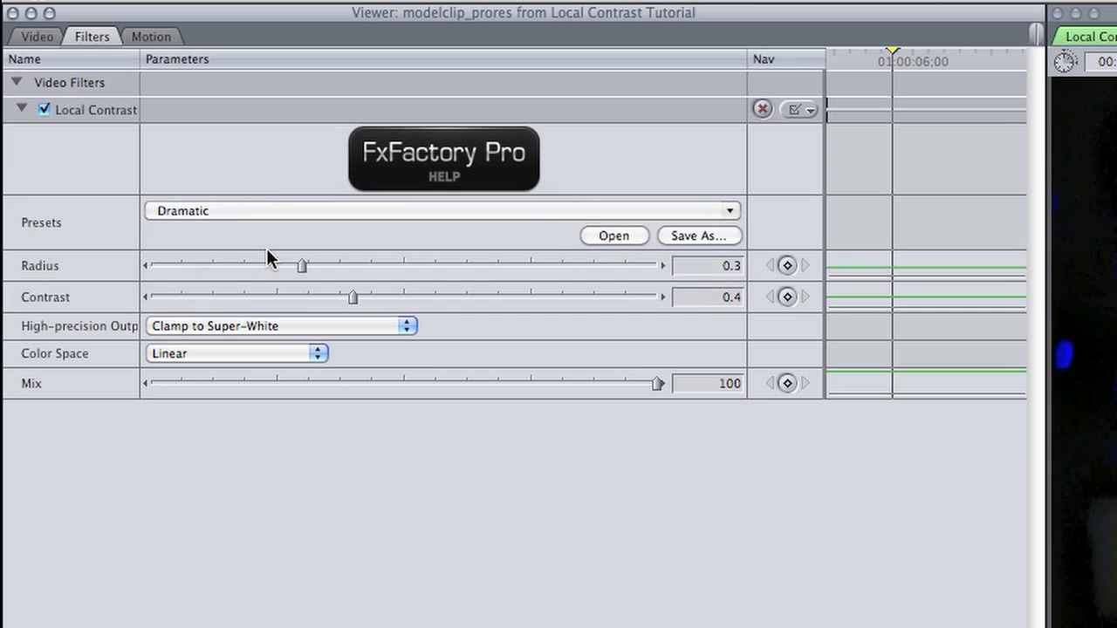